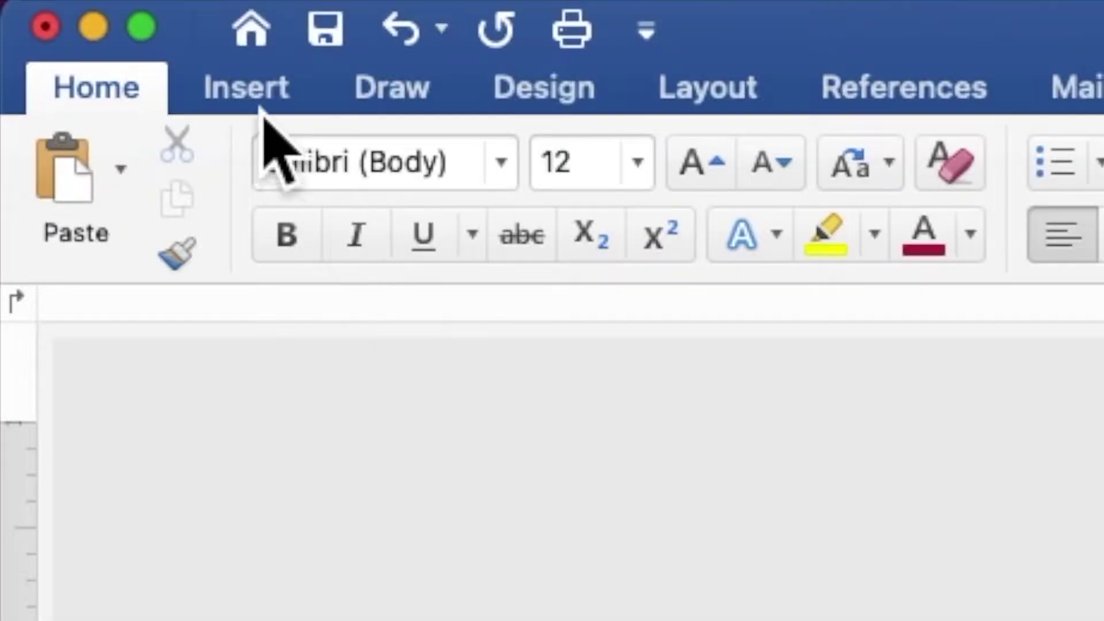
Insert starry purple.jpeg from the Desktop's Starry Purple folder onto the page
click(80, 9)
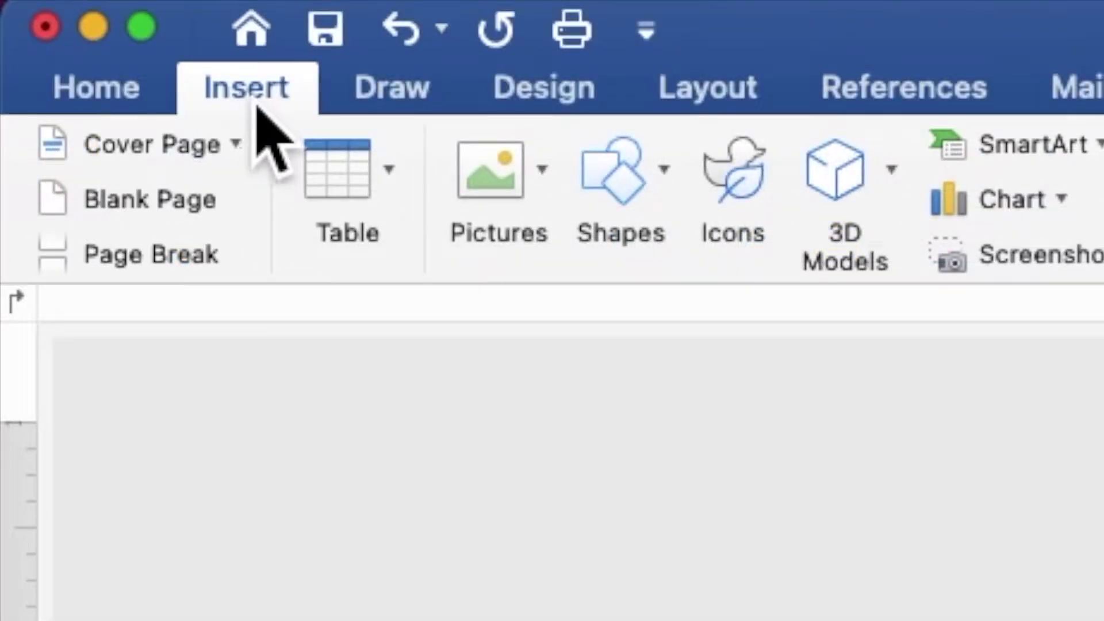
click(505, 195)
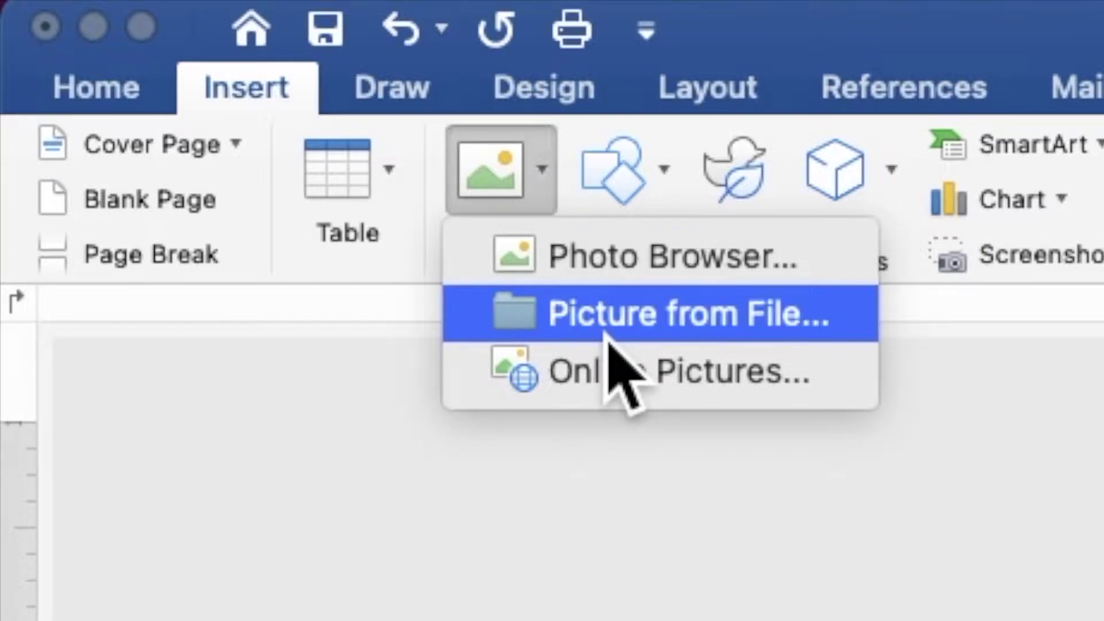
click(606, 316)
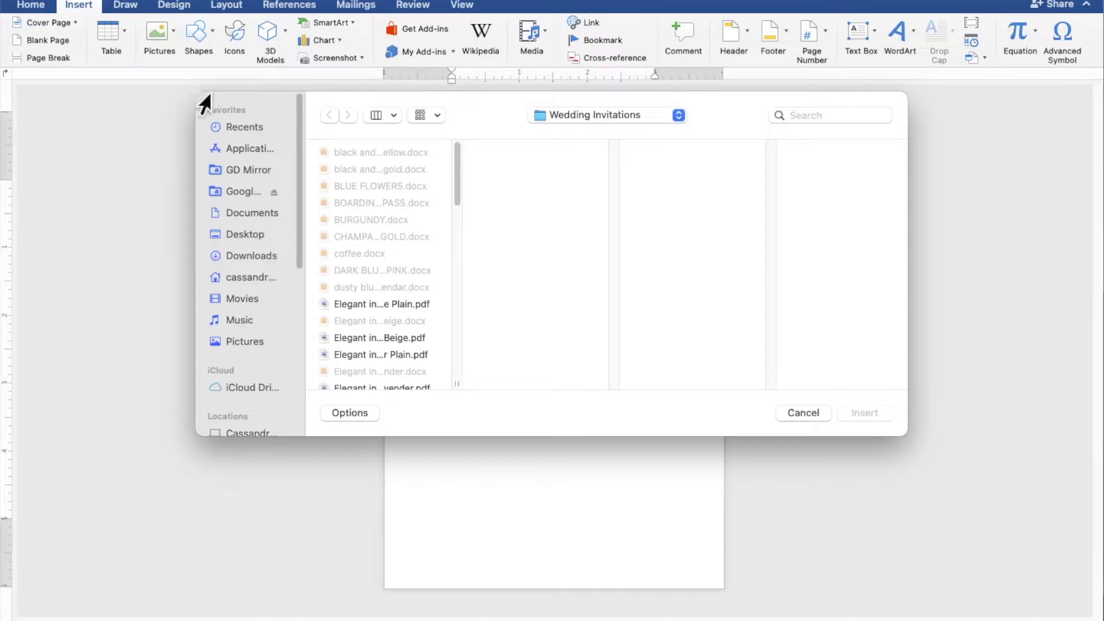
click(254, 236)
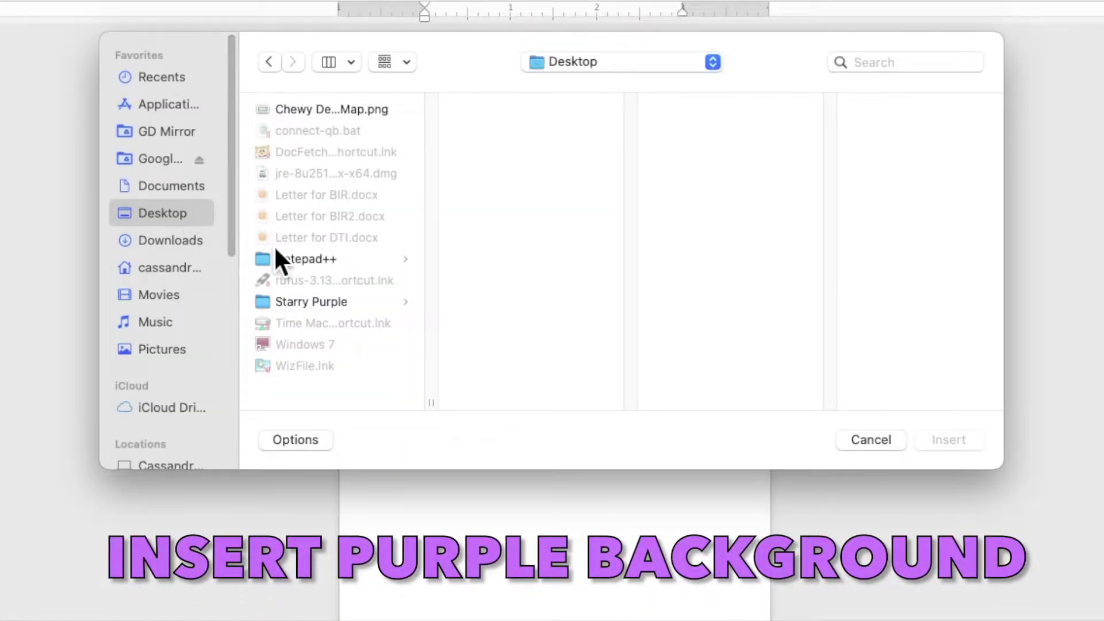
click(312, 303)
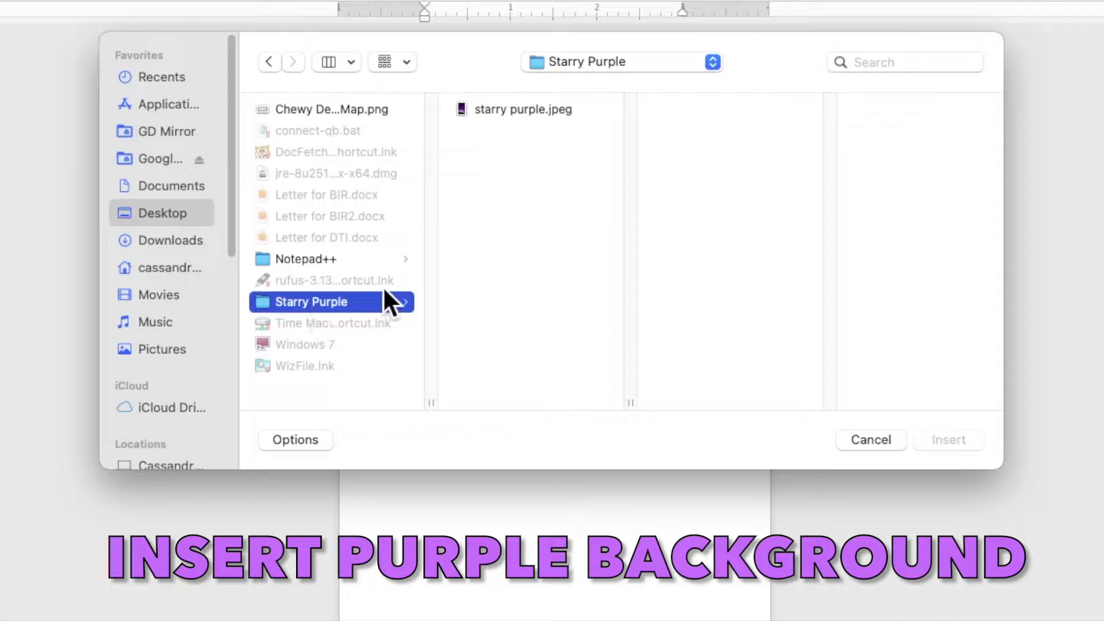
click(521, 110)
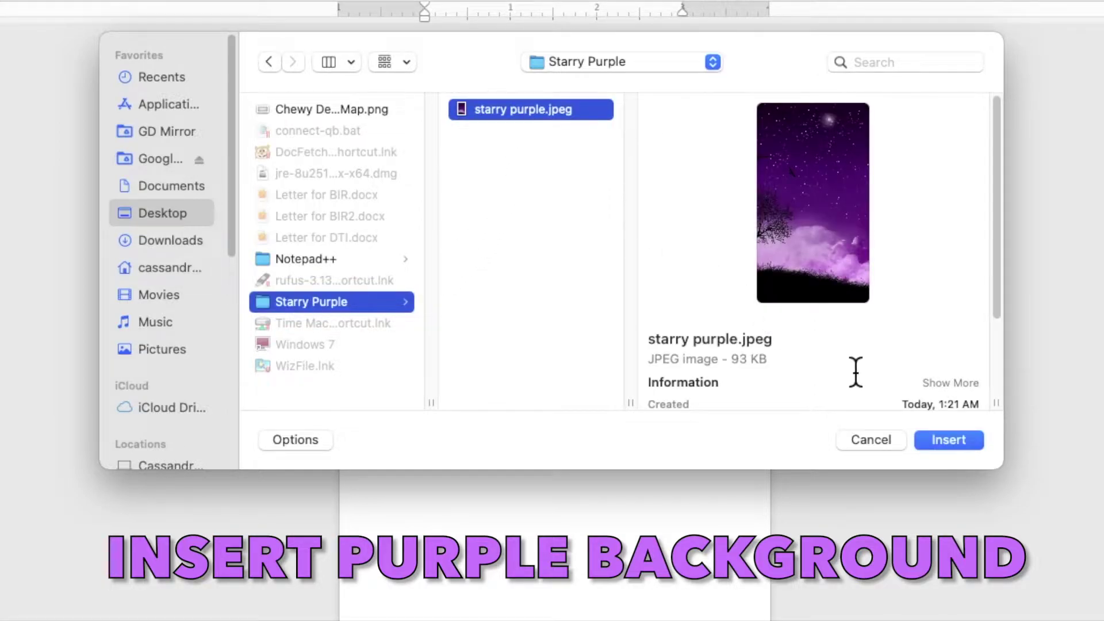
click(941, 443)
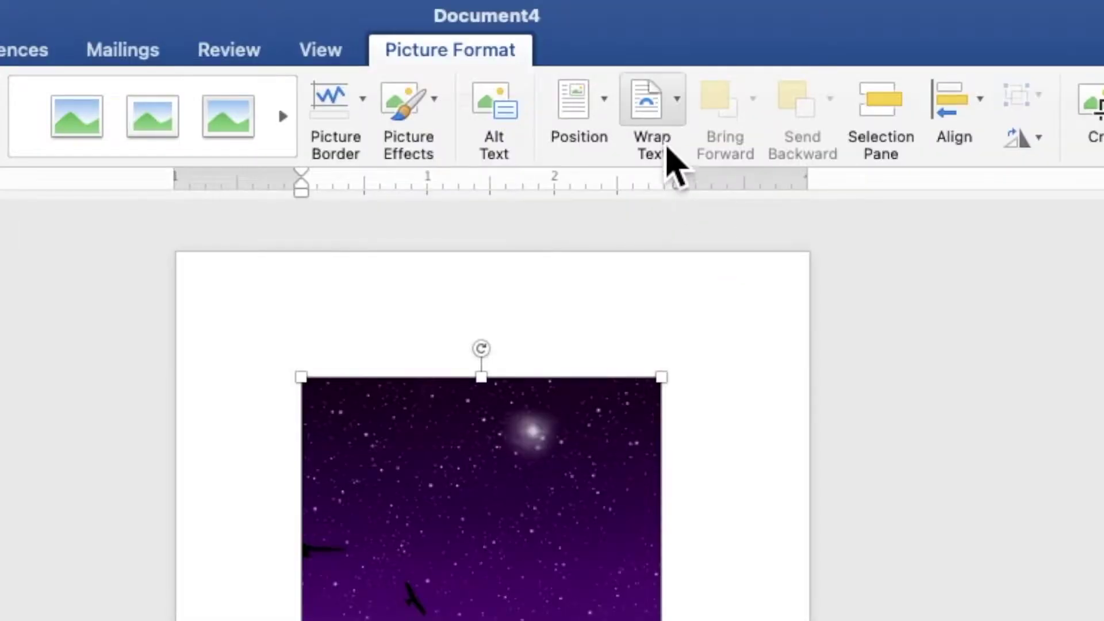
click(643, 38)
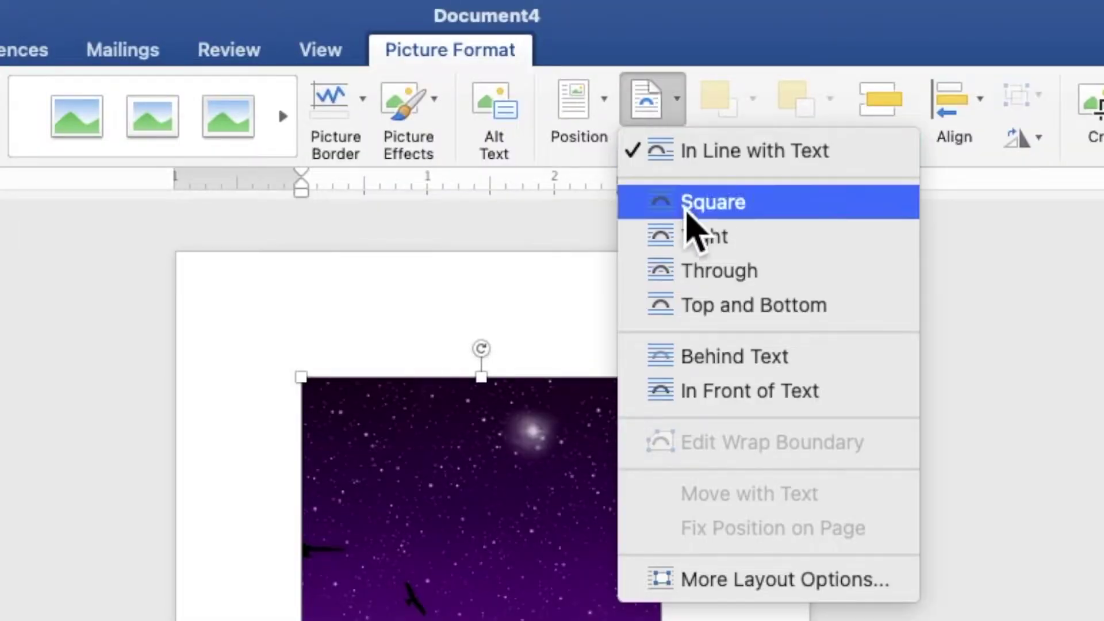
Put the night-sky picture behind text, anchor it top-left and stretch it to 7" by 5.03"
click(732, 359)
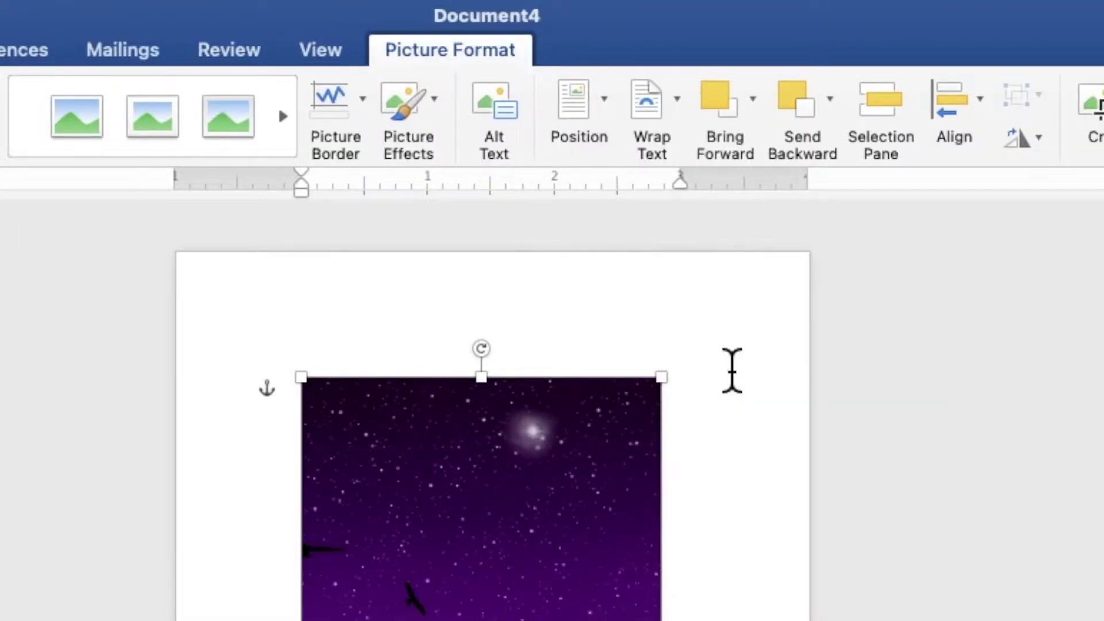
drag(603, 230, 539, 295)
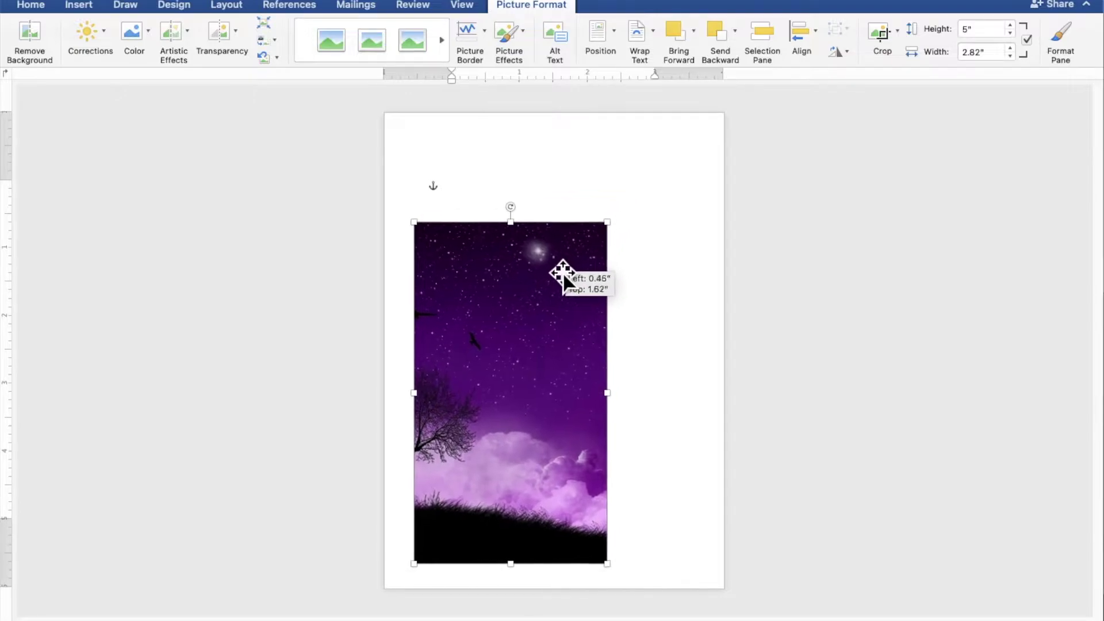
drag(539, 294, 537, 296)
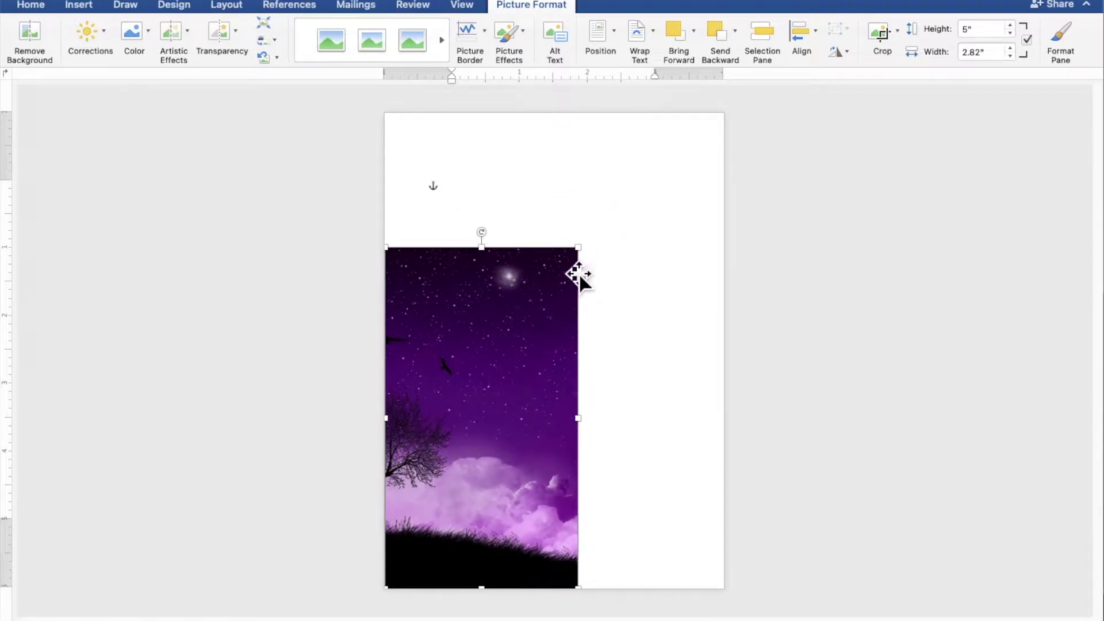
drag(589, 258, 668, 205)
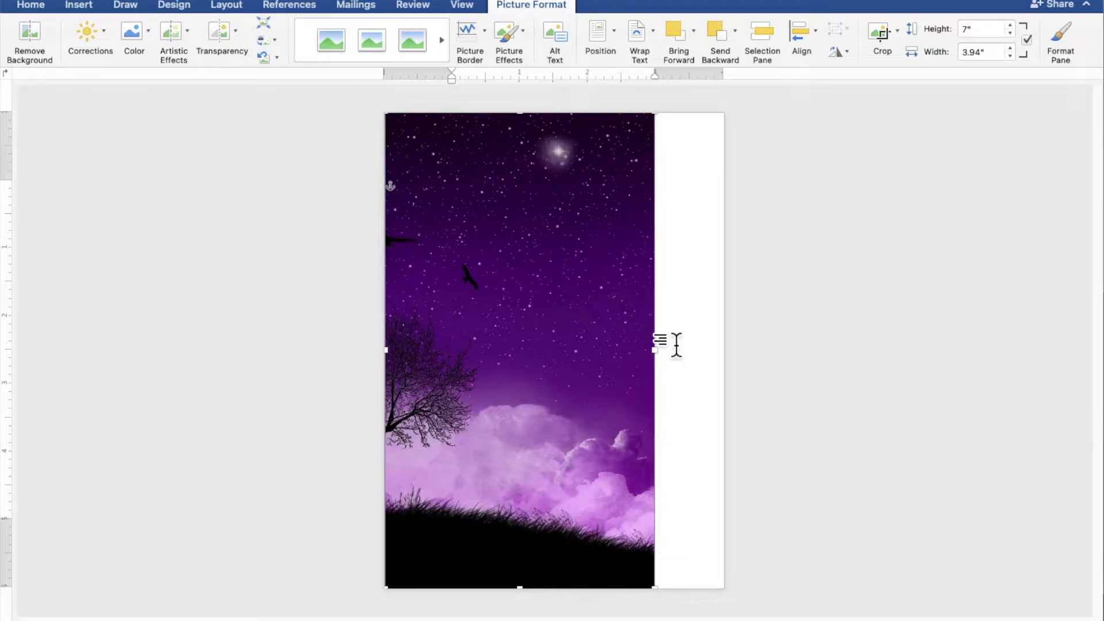
drag(668, 361, 741, 357)
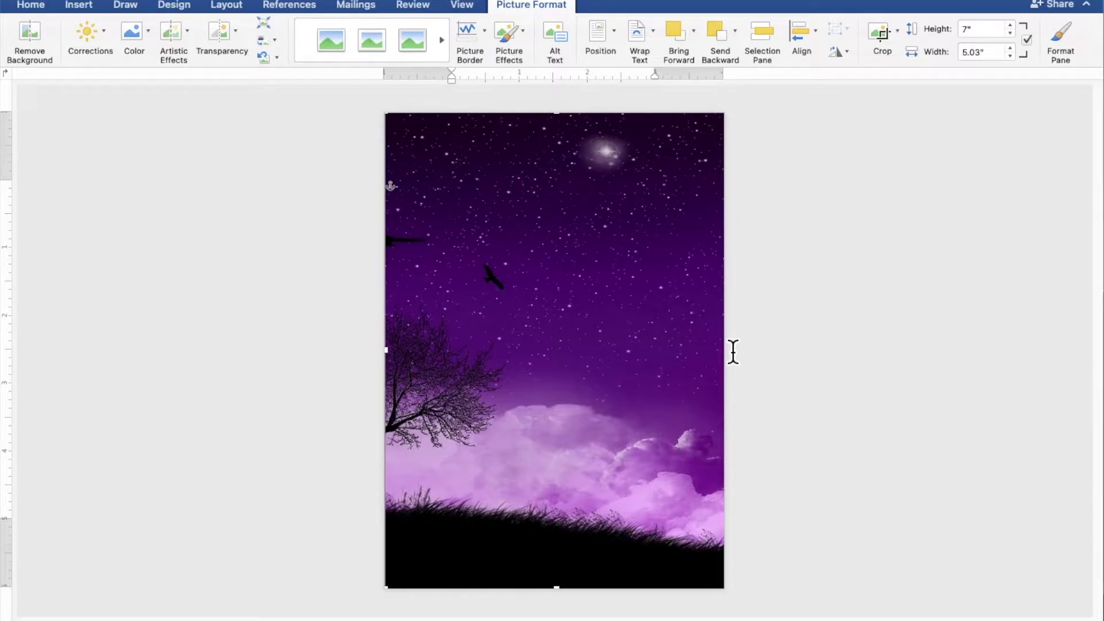
click(789, 347)
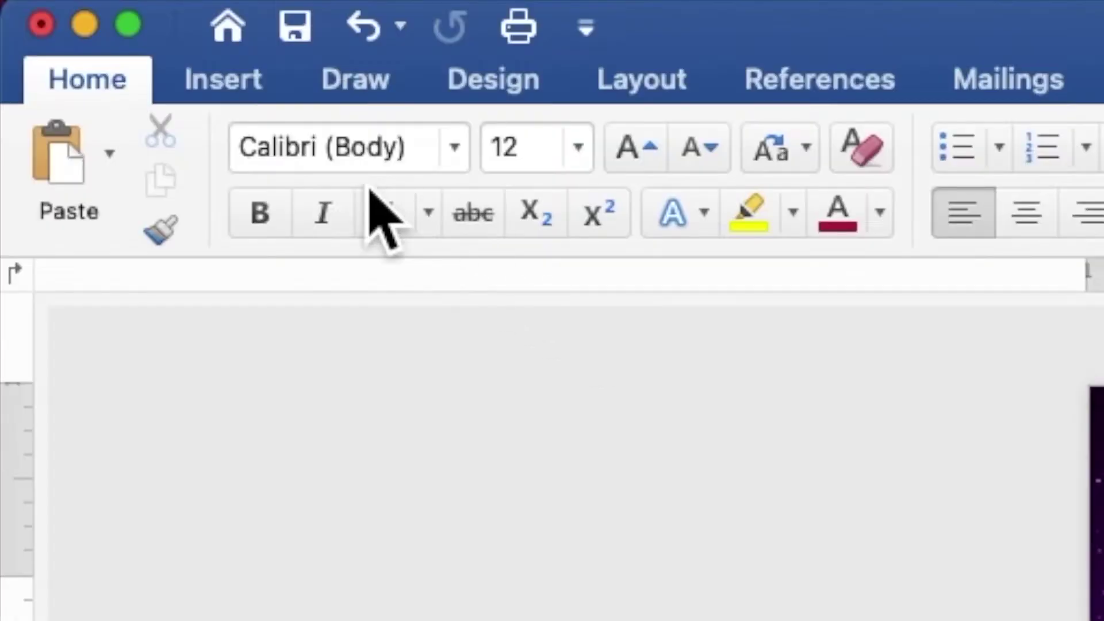
Draw a rectangle across the upper page and add the text '18' inside it
click(267, 101)
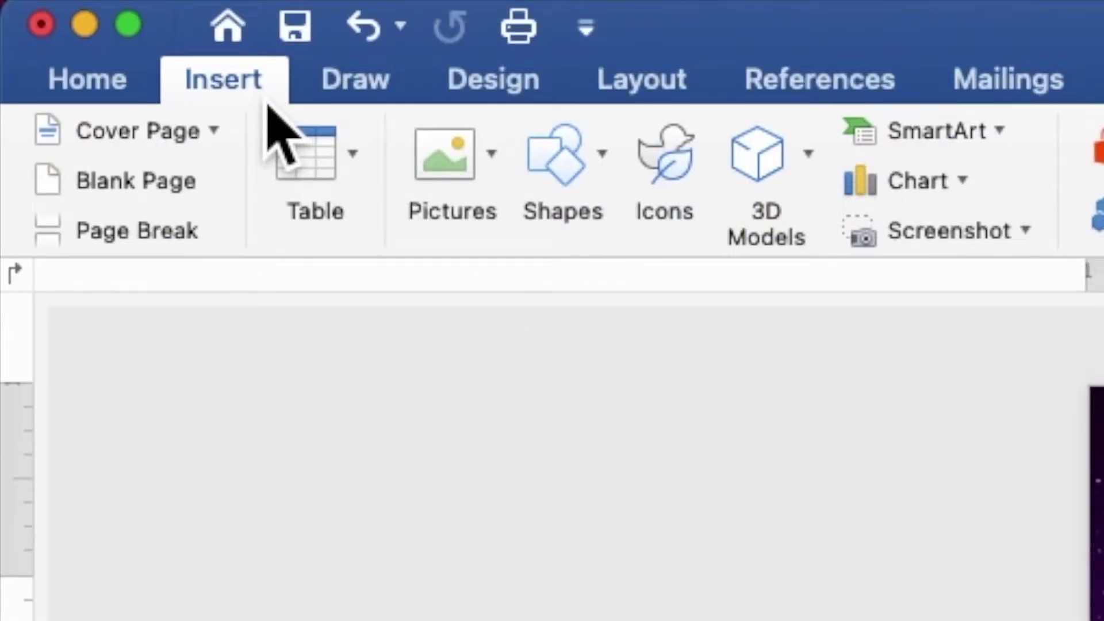
click(550, 168)
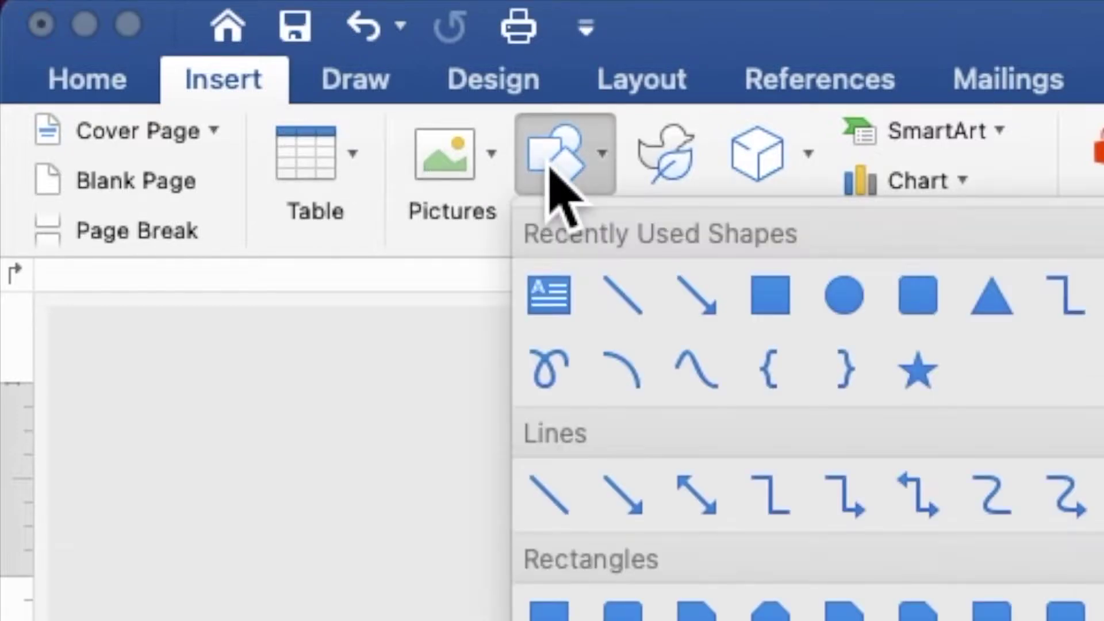
click(769, 302)
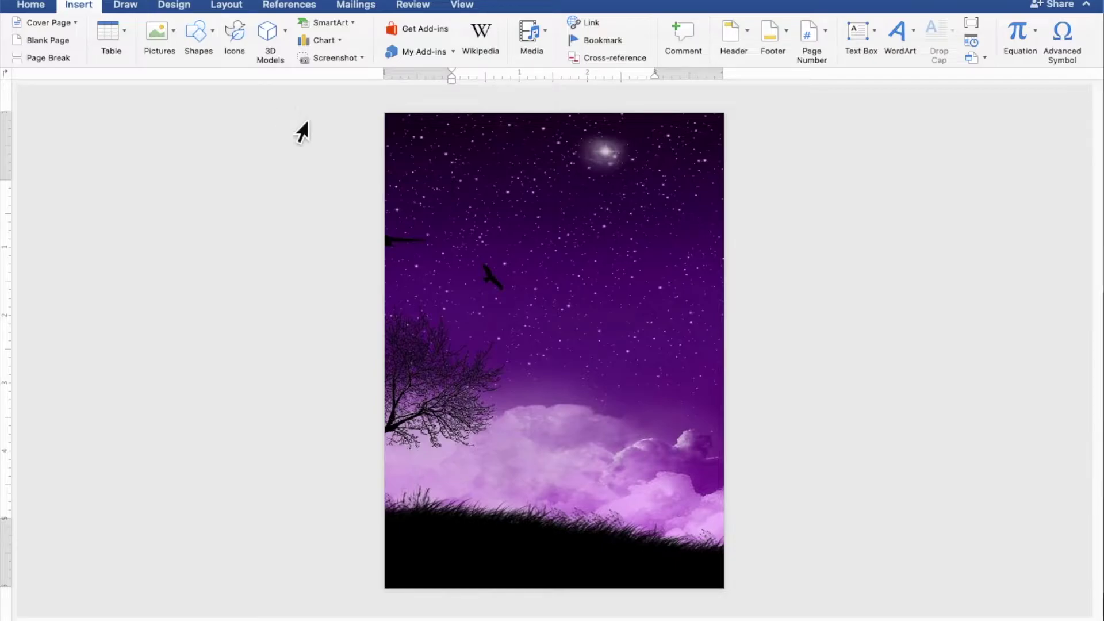
drag(420, 174, 663, 338)
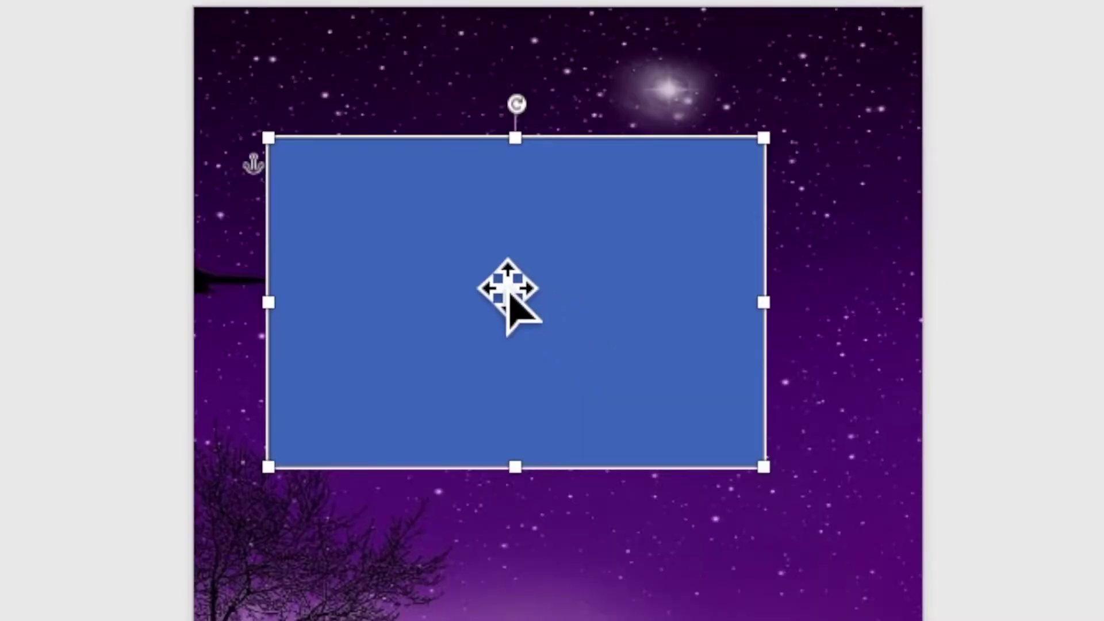
right_click(484, 261)
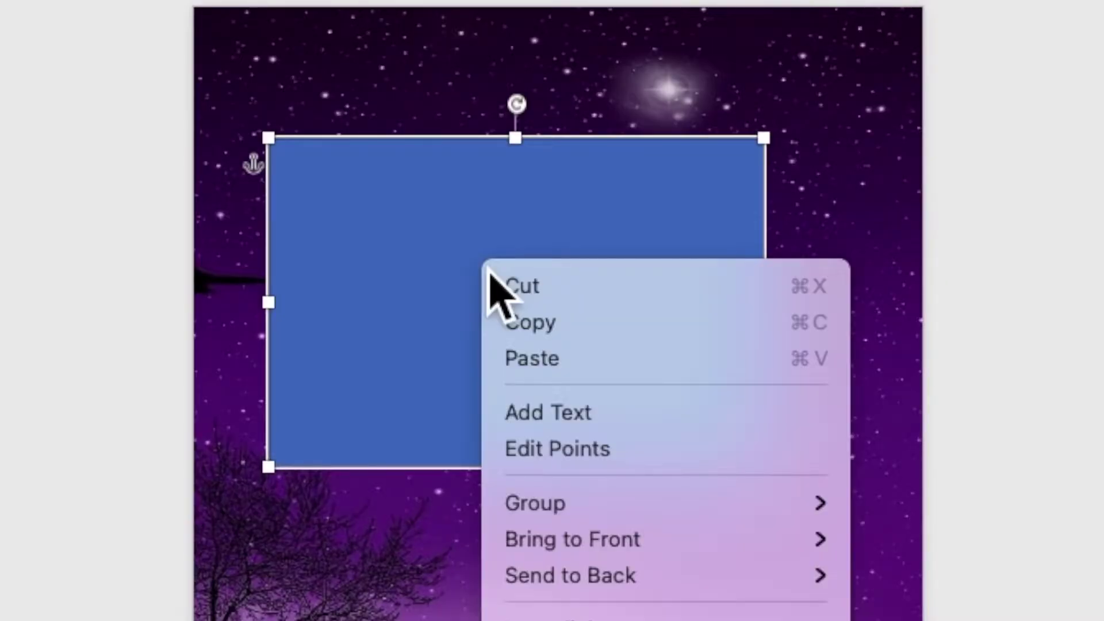
click(535, 412)
text(18)
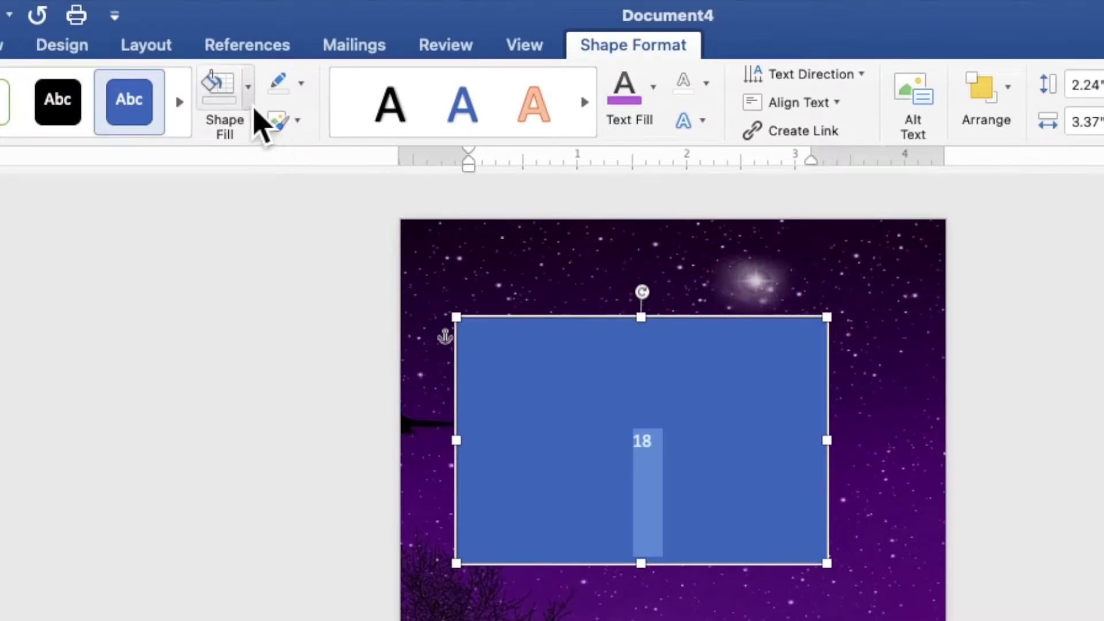
Remove the rectangle's fill and outline, and make the '18' text white
click(290, 30)
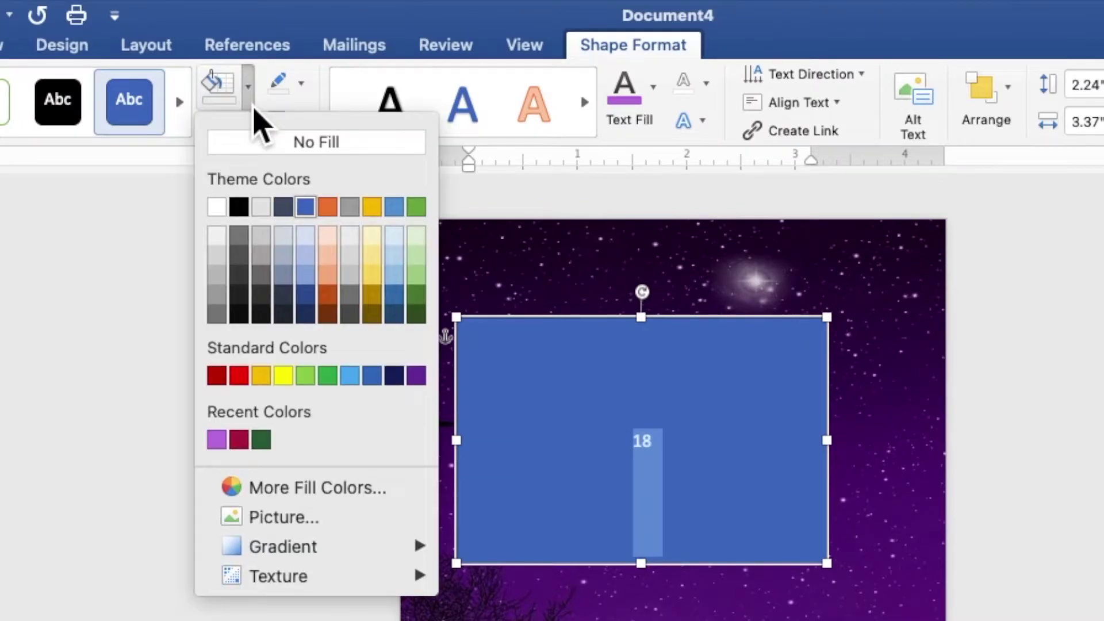
click(254, 145)
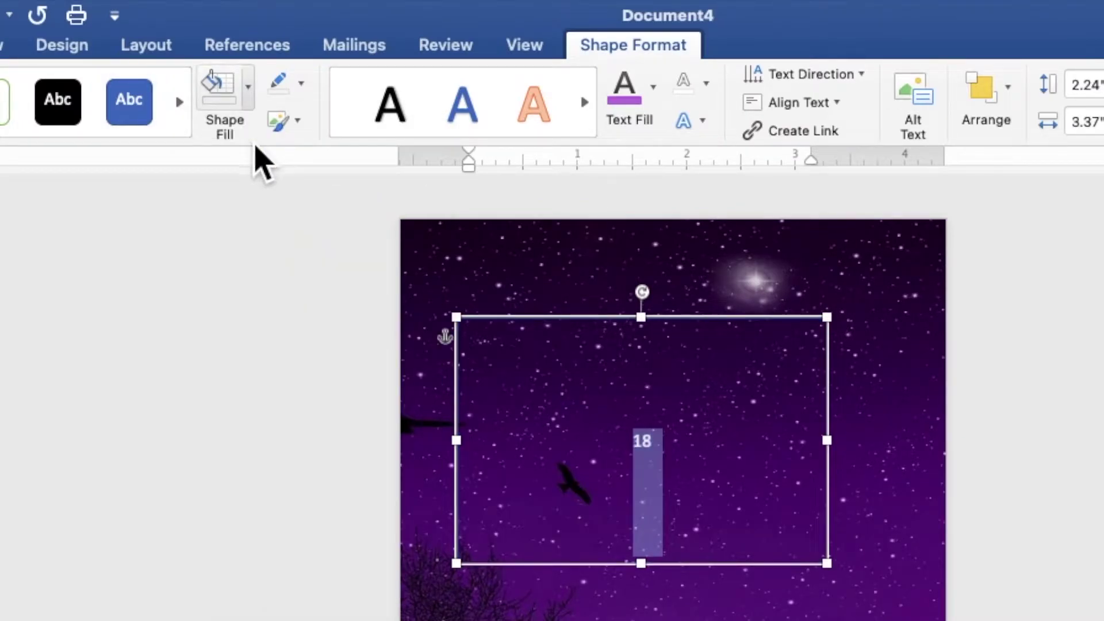
click(303, 90)
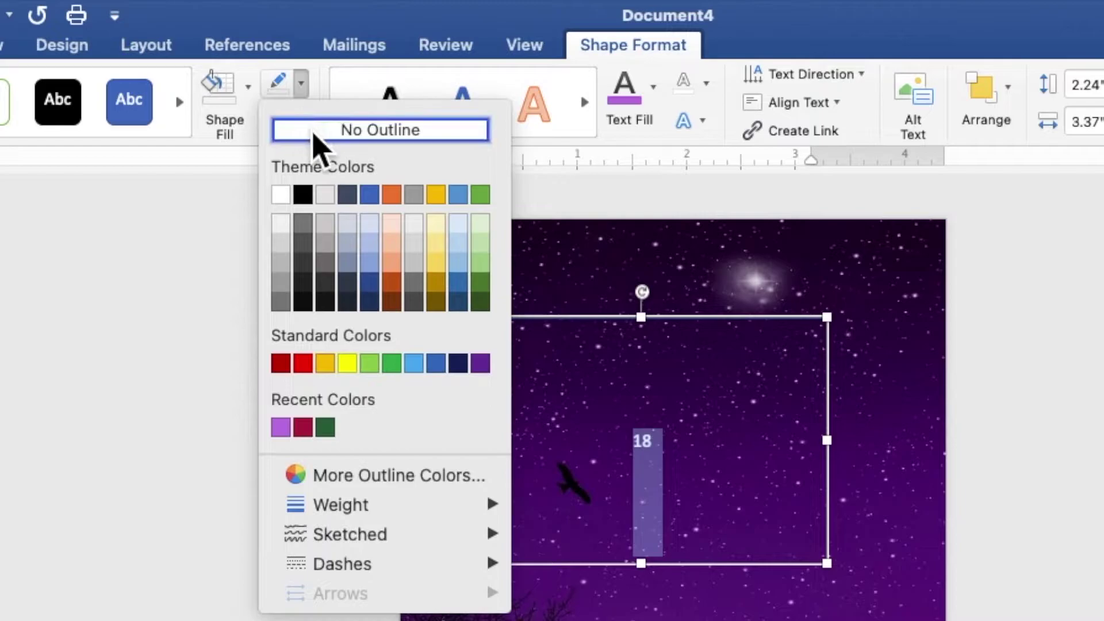
click(314, 133)
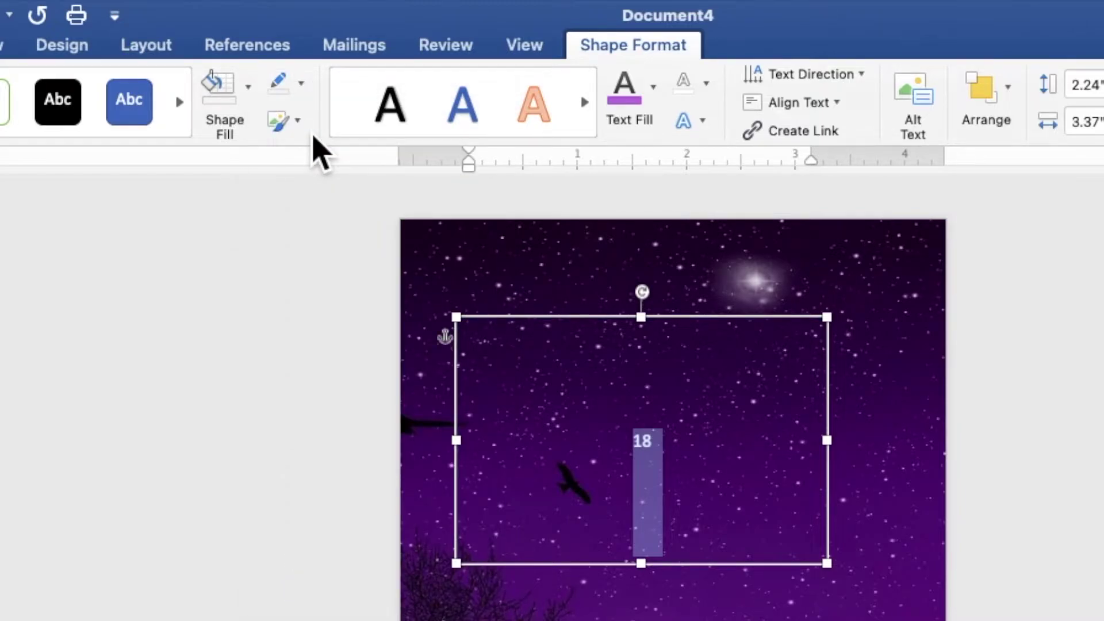
click(654, 101)
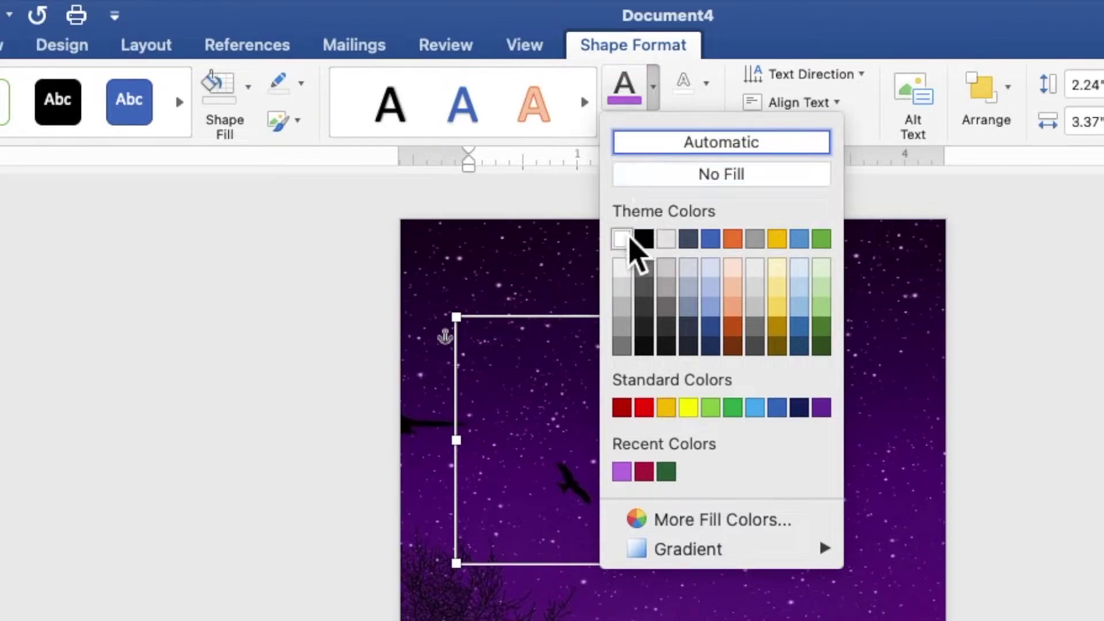
click(629, 244)
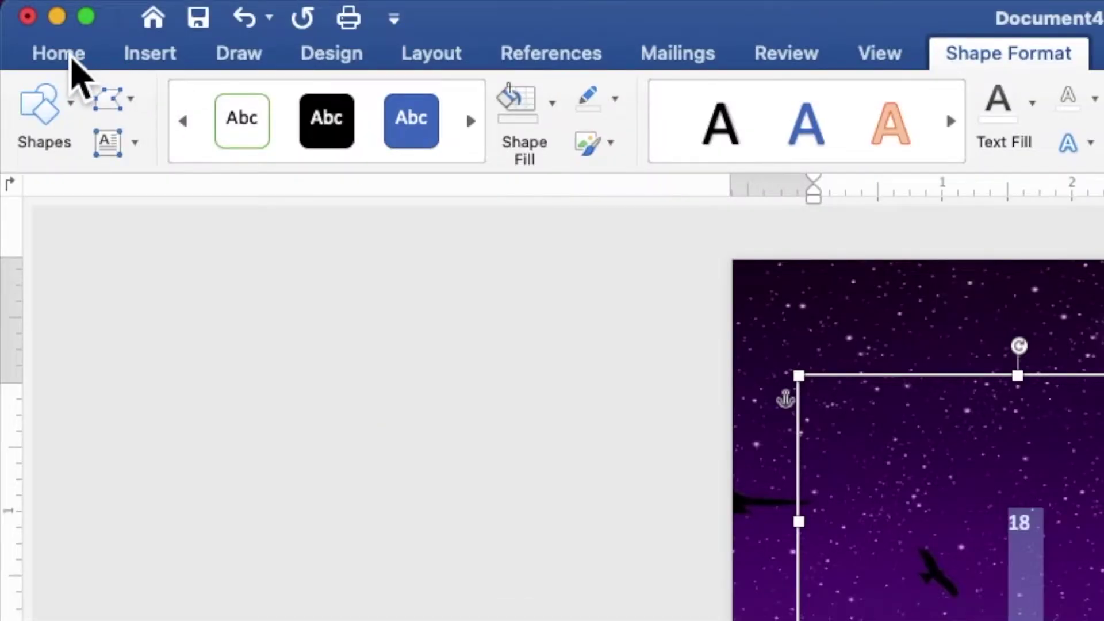
Set the '18' in bold Times New Roman at 120 pt
click(34, 6)
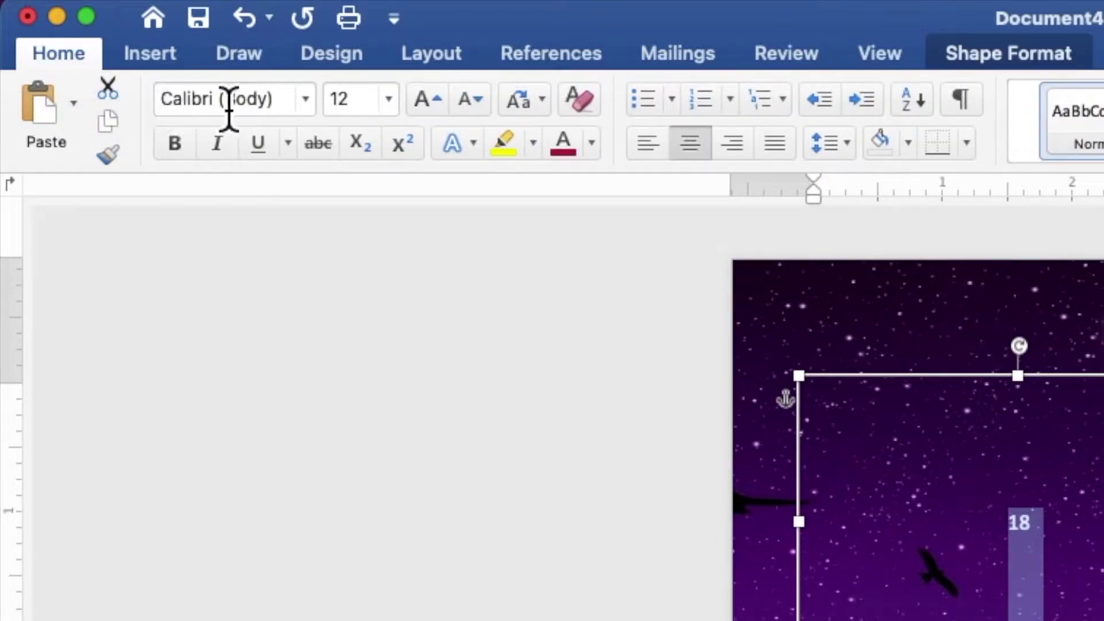
click(305, 99)
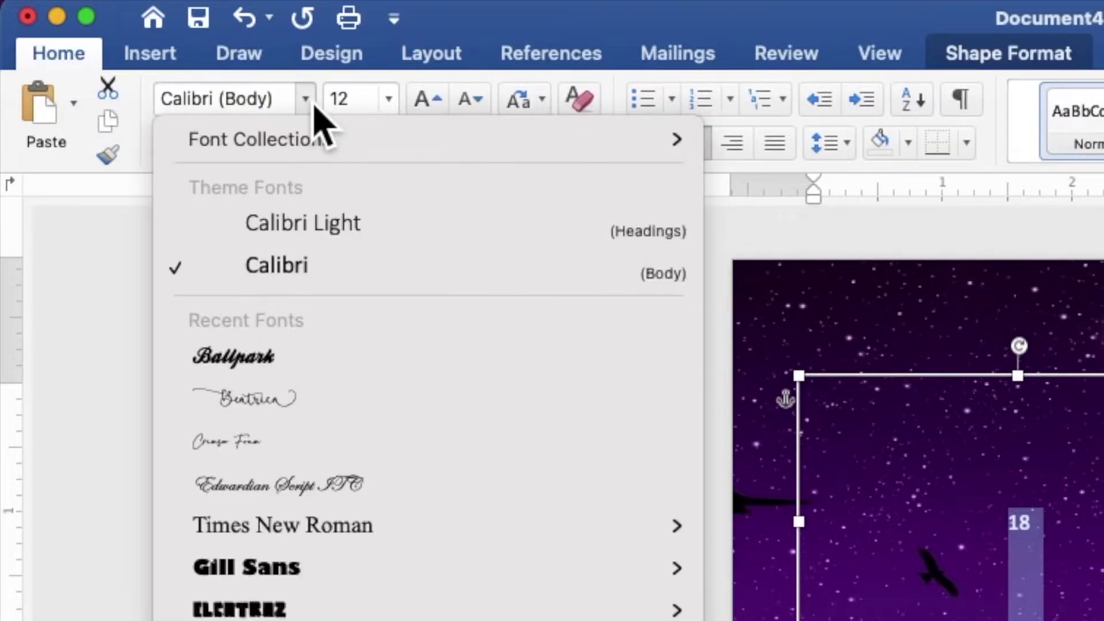
mouse_move(285, 526)
click(343, 525)
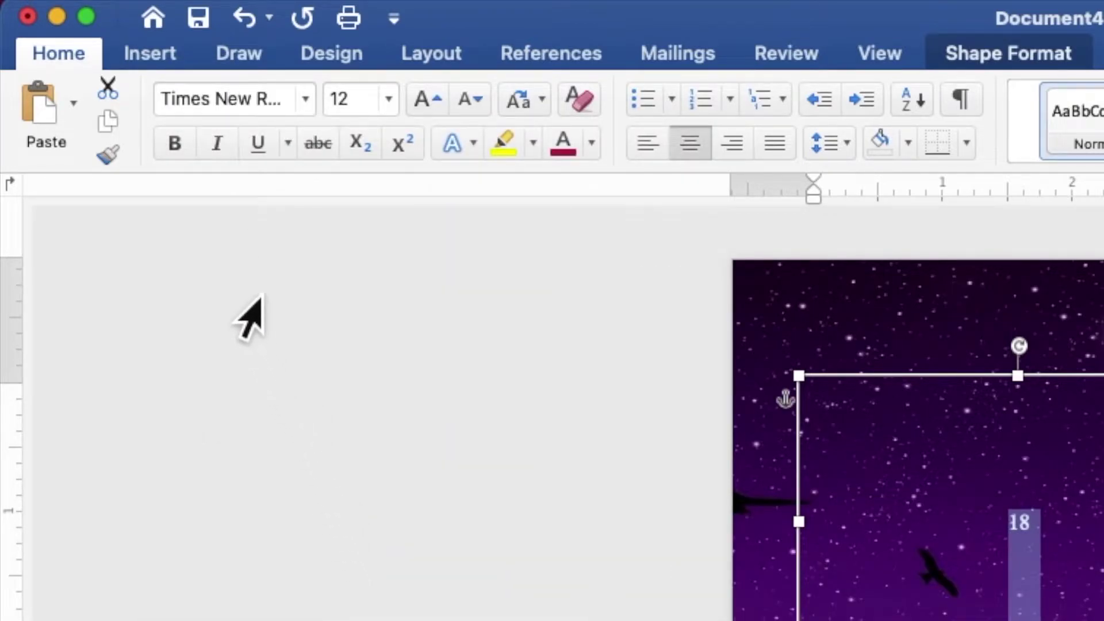
click(183, 151)
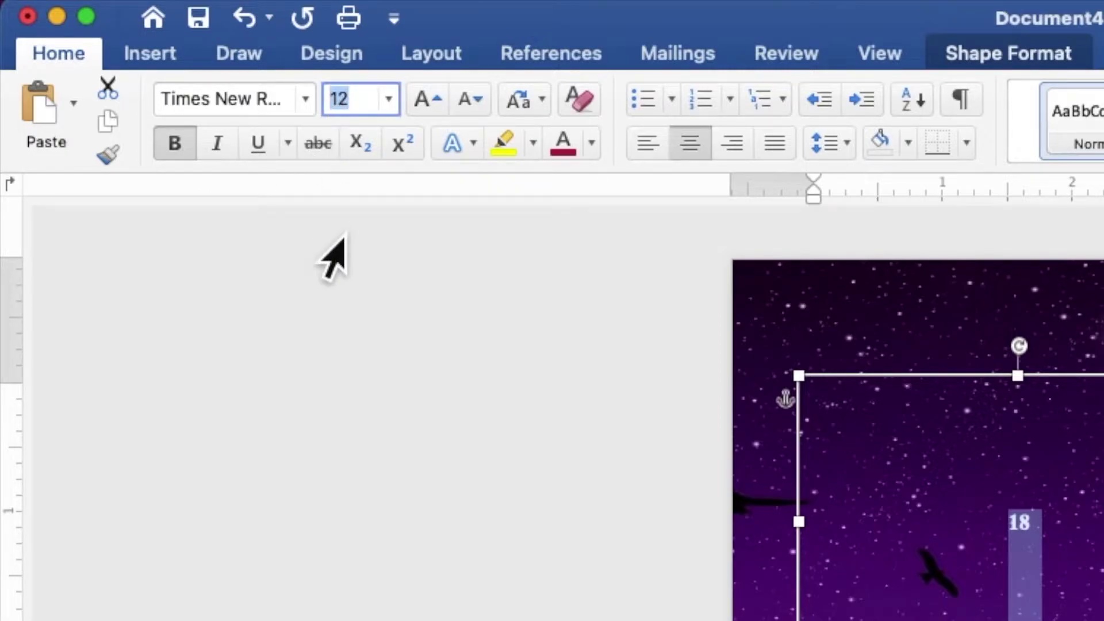
key(Return)
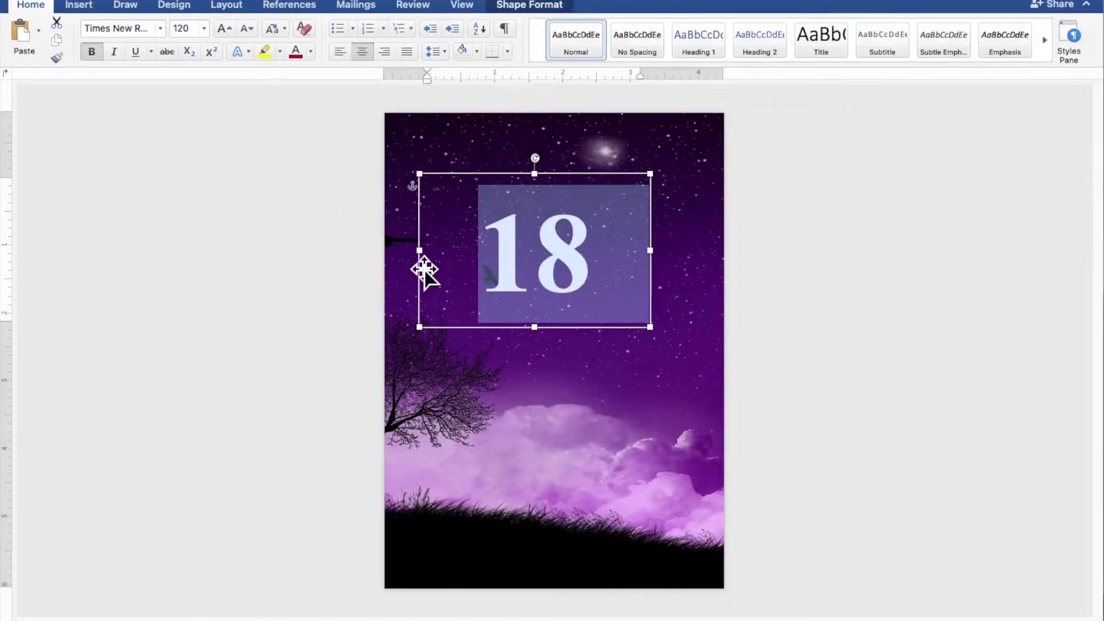
Shrink the '18' box to about 2.38" by 1.9" and place it near the top-left
mouse_move(662, 339)
mouse_down()
mouse_move(603, 311)
mouse_move(564, 310)
mouse_move(522, 218)
mouse_up()
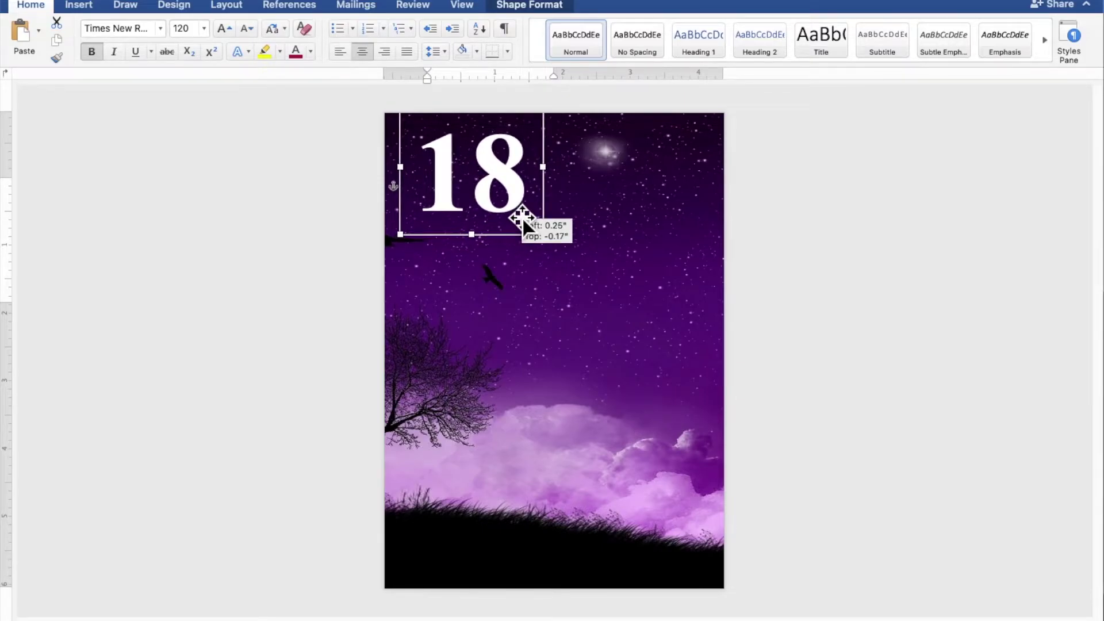
drag(523, 219, 523, 219)
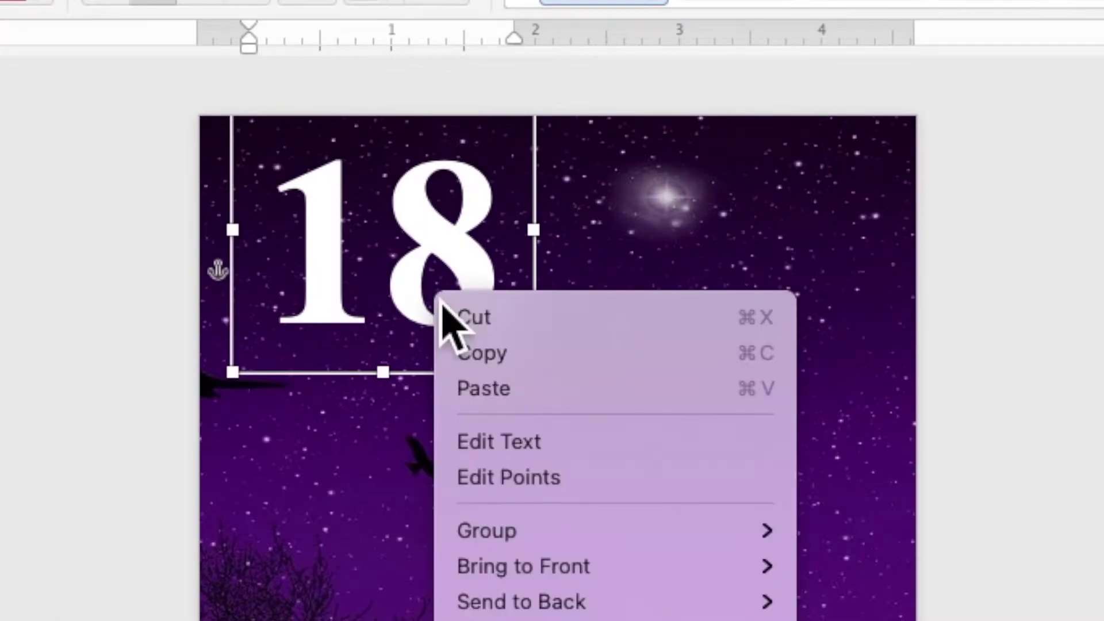
right_click(502, 206)
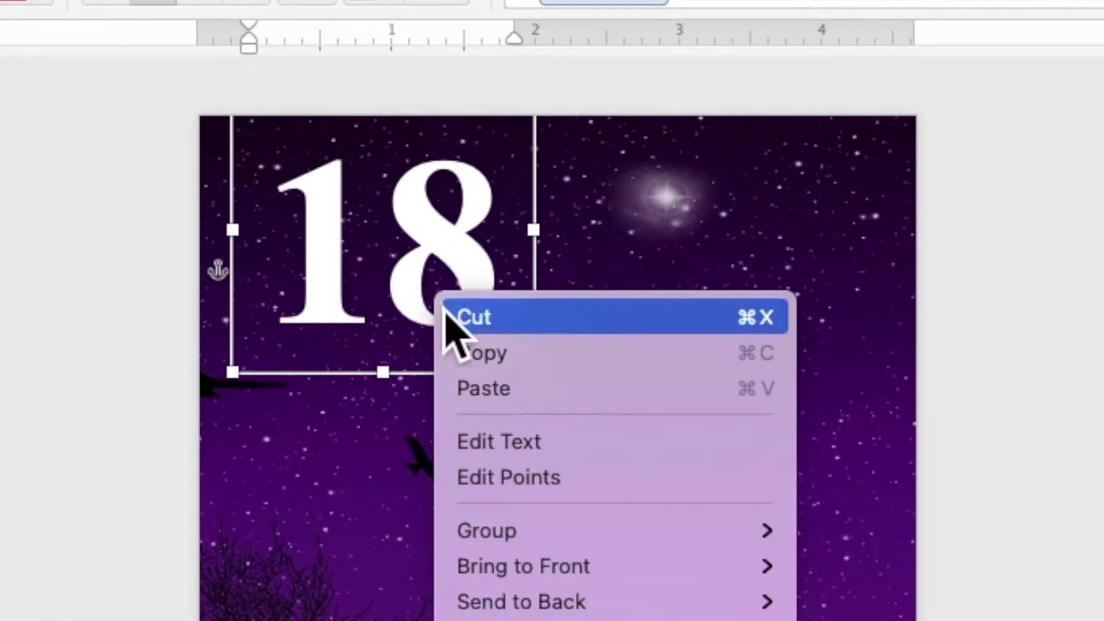
Paste a copy of the '18' box below the original, enlarge it, and select its text
click(467, 357)
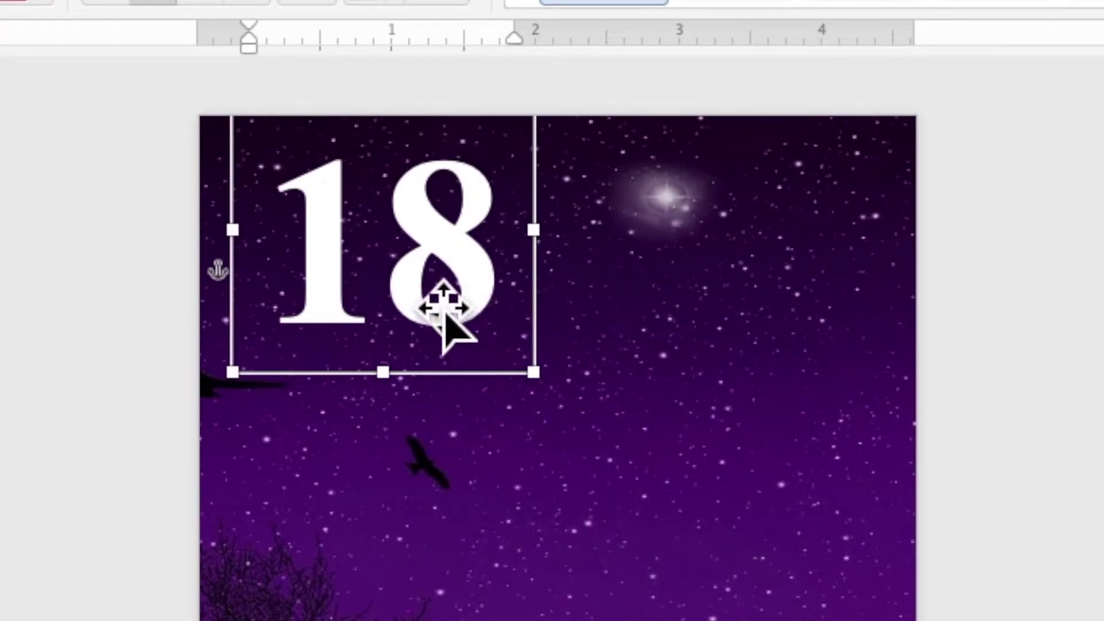
right_click(425, 288)
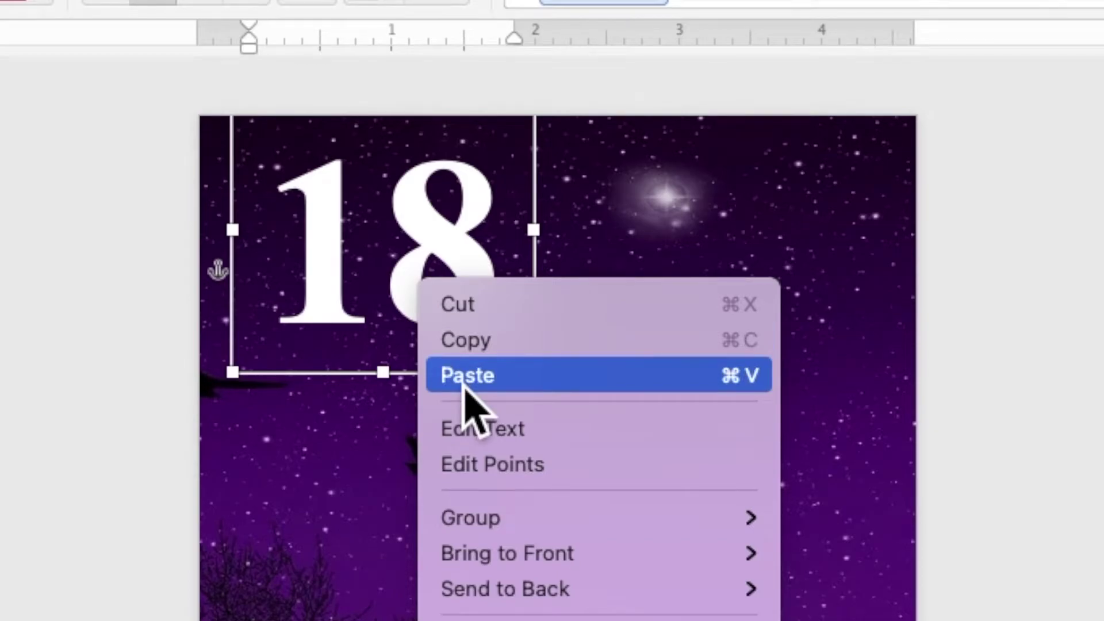
click(460, 376)
drag(508, 216, 521, 304)
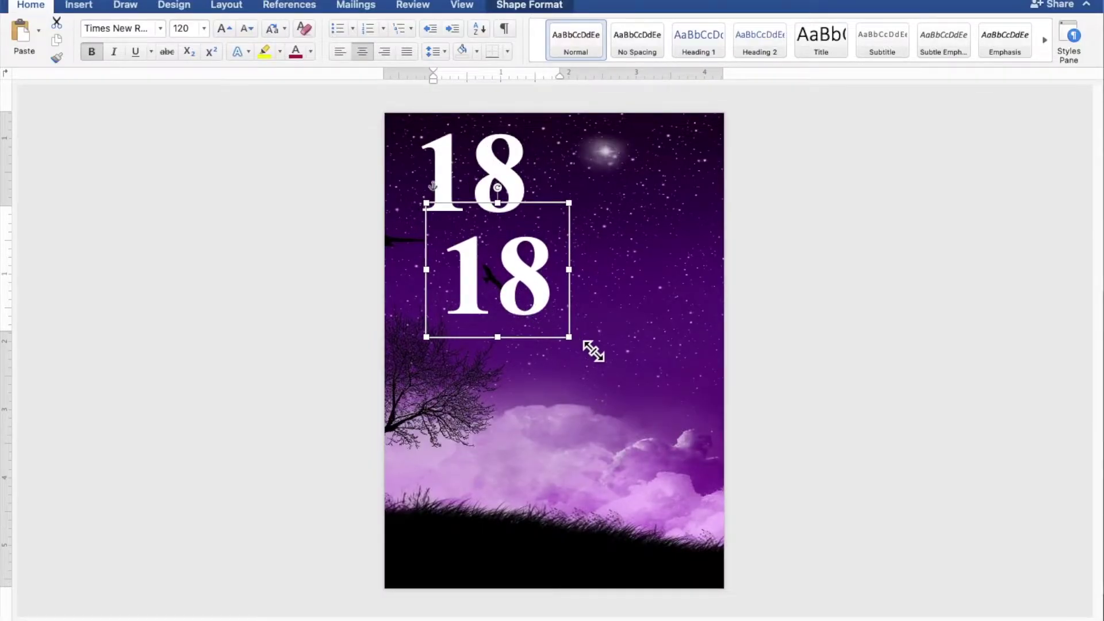
drag(569, 337, 721, 380)
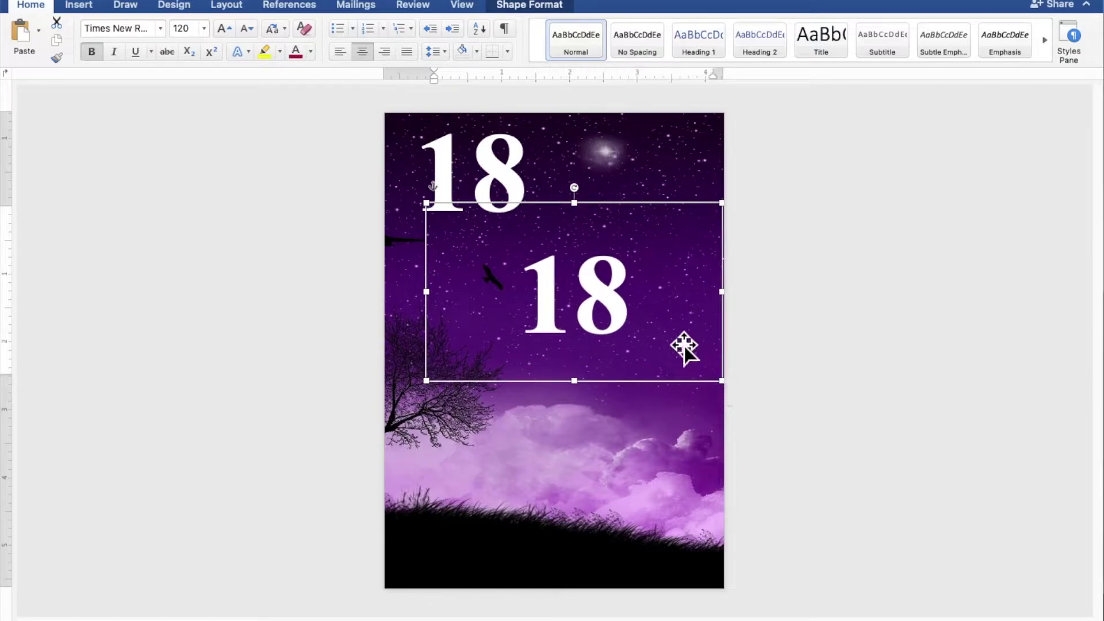
drag(688, 321, 500, 305)
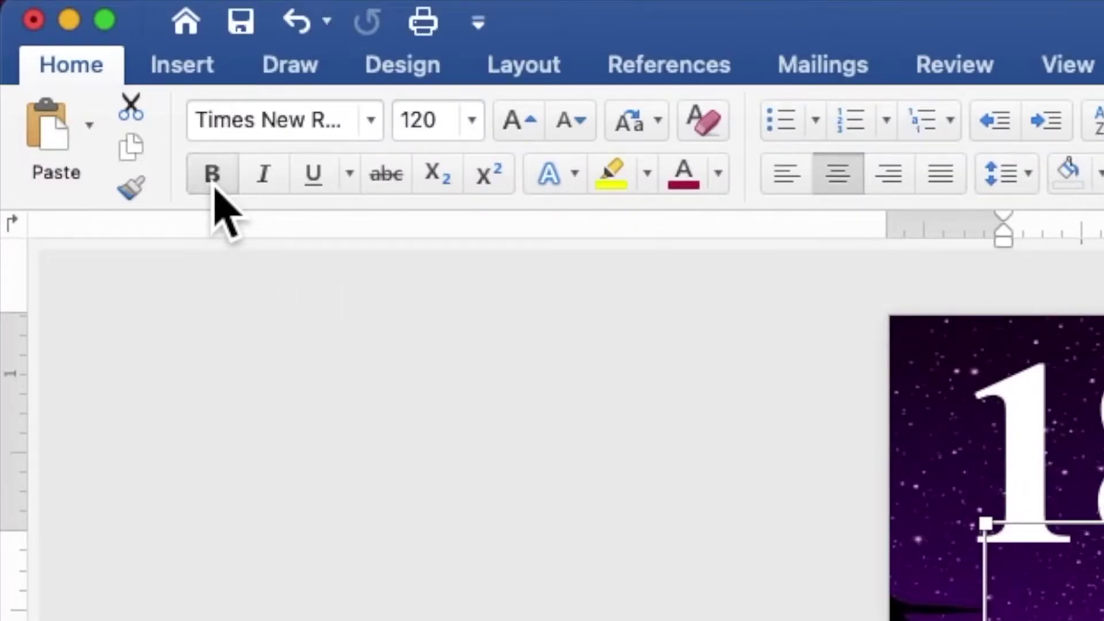
click(372, 121)
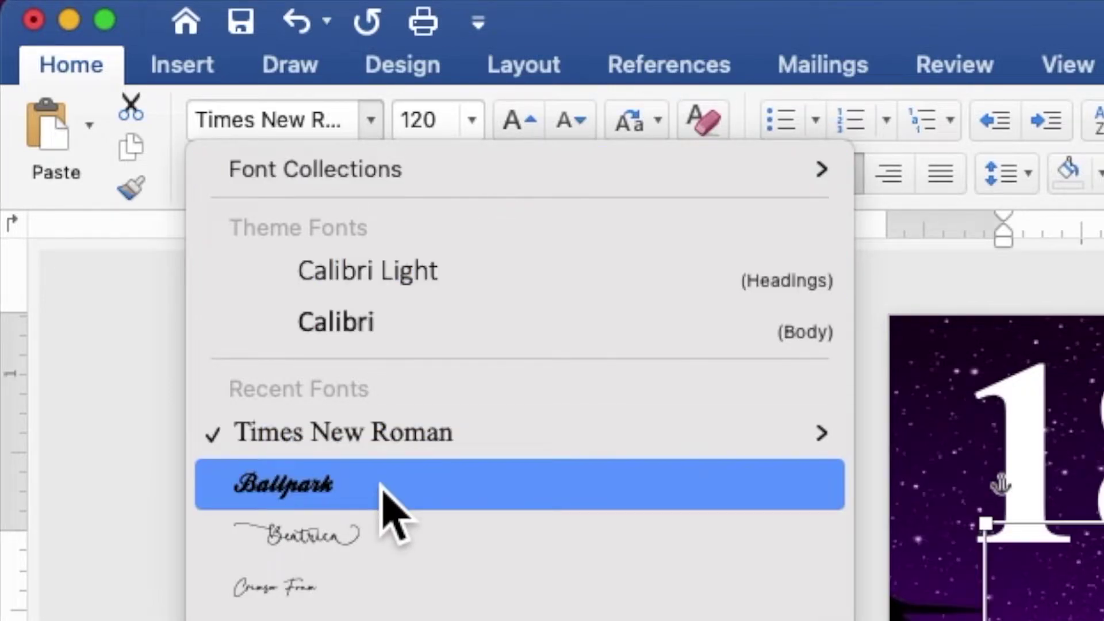
Change the lower '18' to the Ballpark font at 40 pt
click(395, 512)
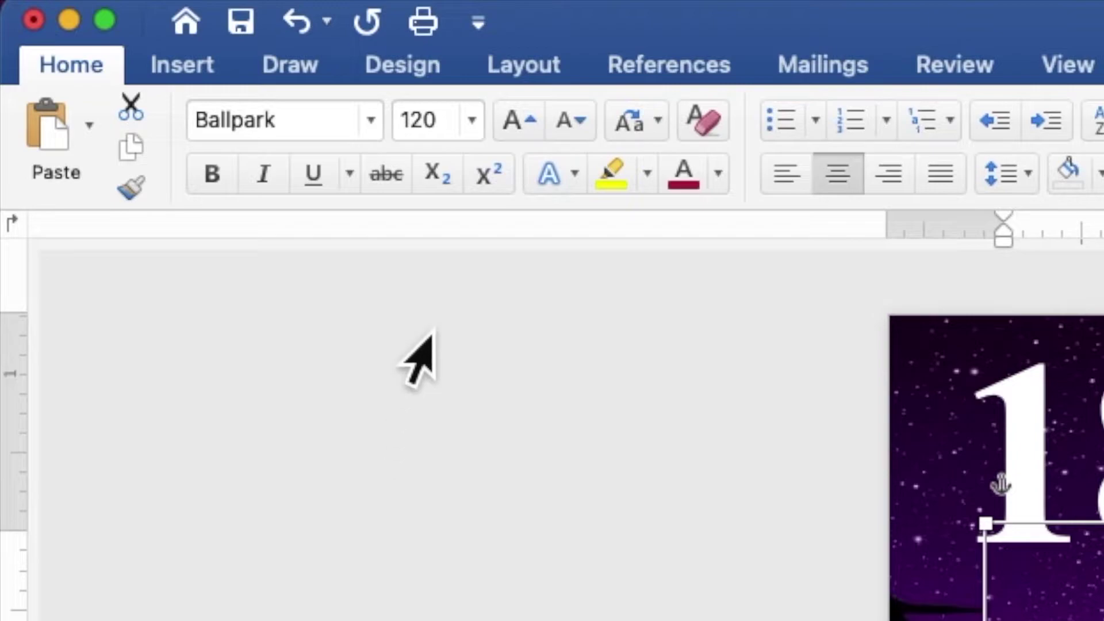
click(445, 122)
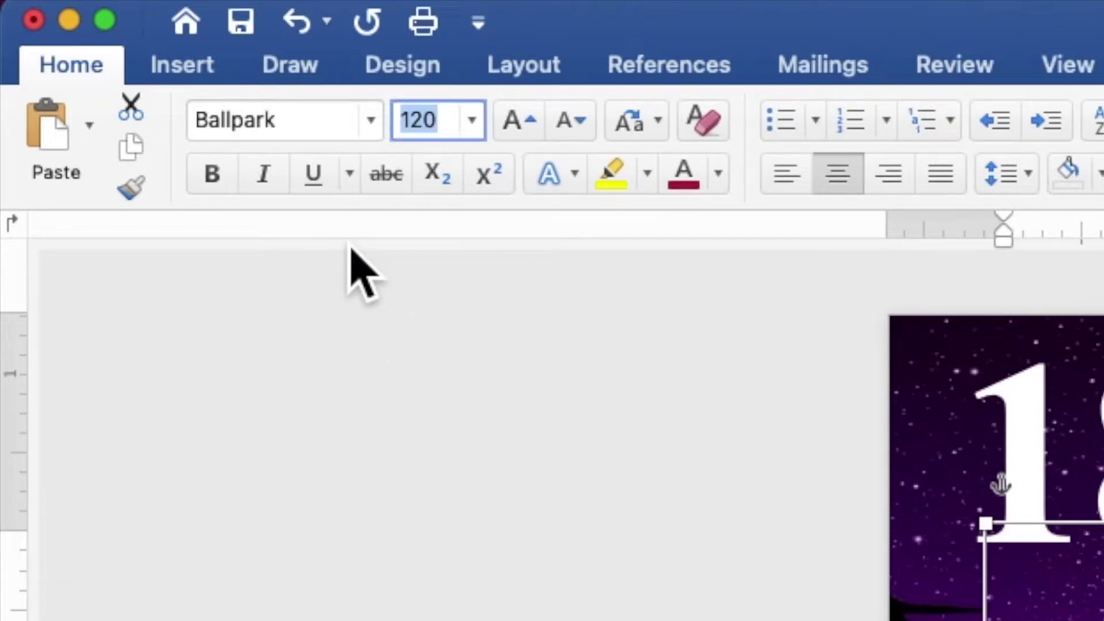
text(40)
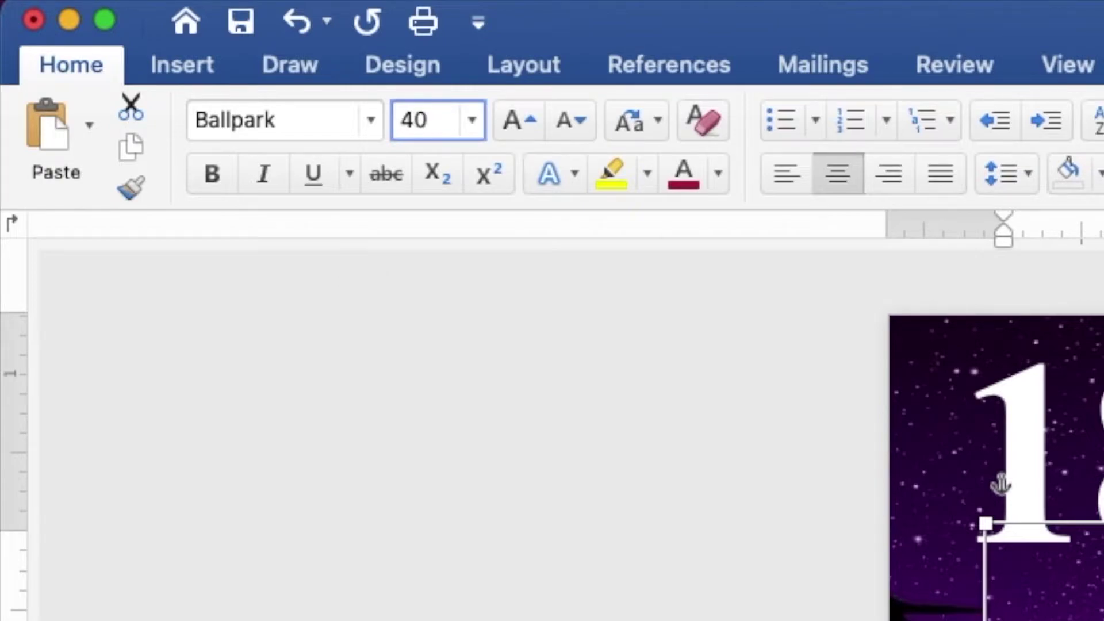
key(Return)
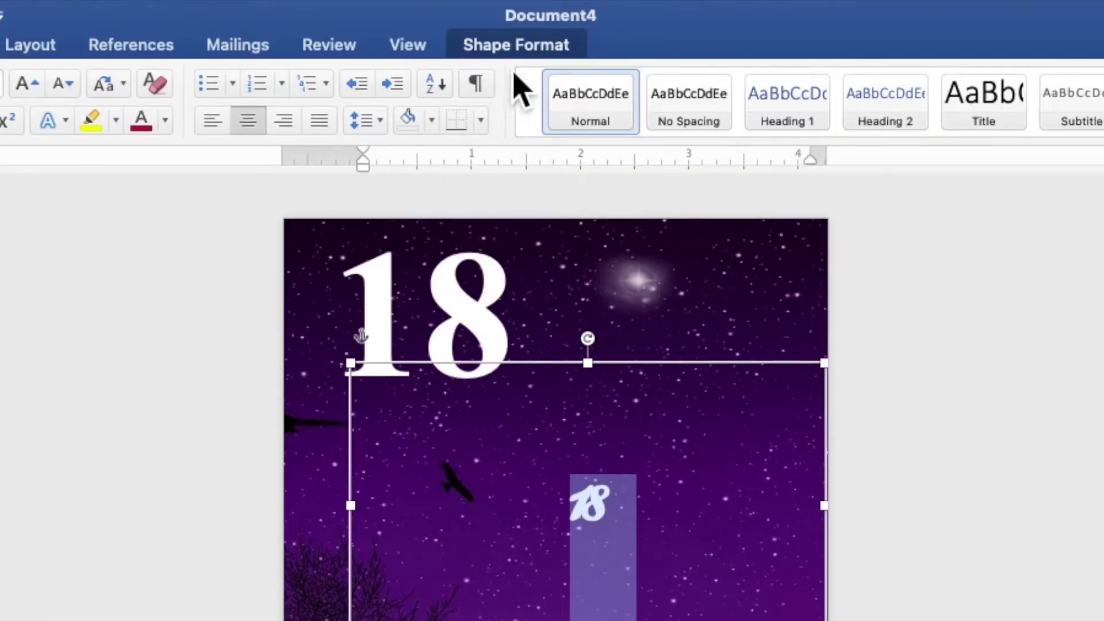
Give the small '18' a purple text fill and a light theme-colour outline
click(524, 49)
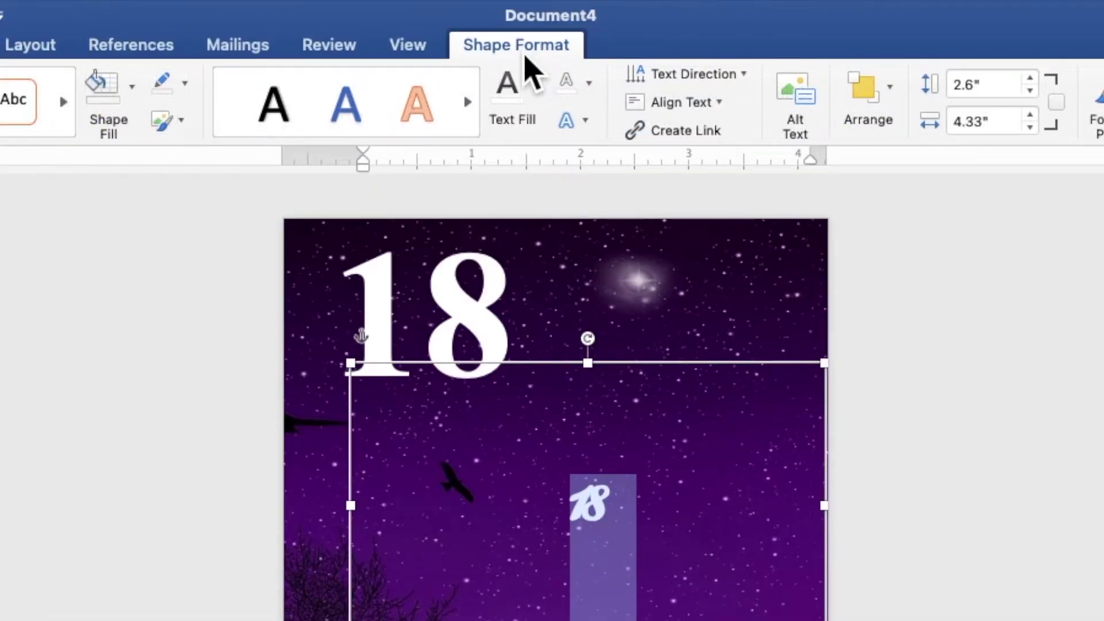
click(536, 87)
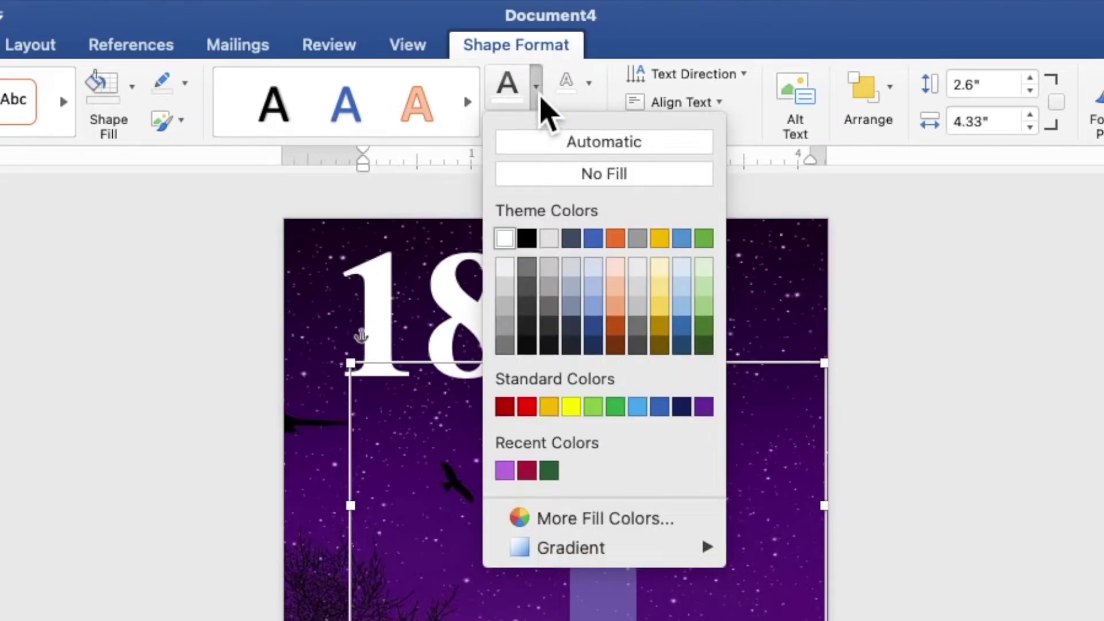
click(505, 473)
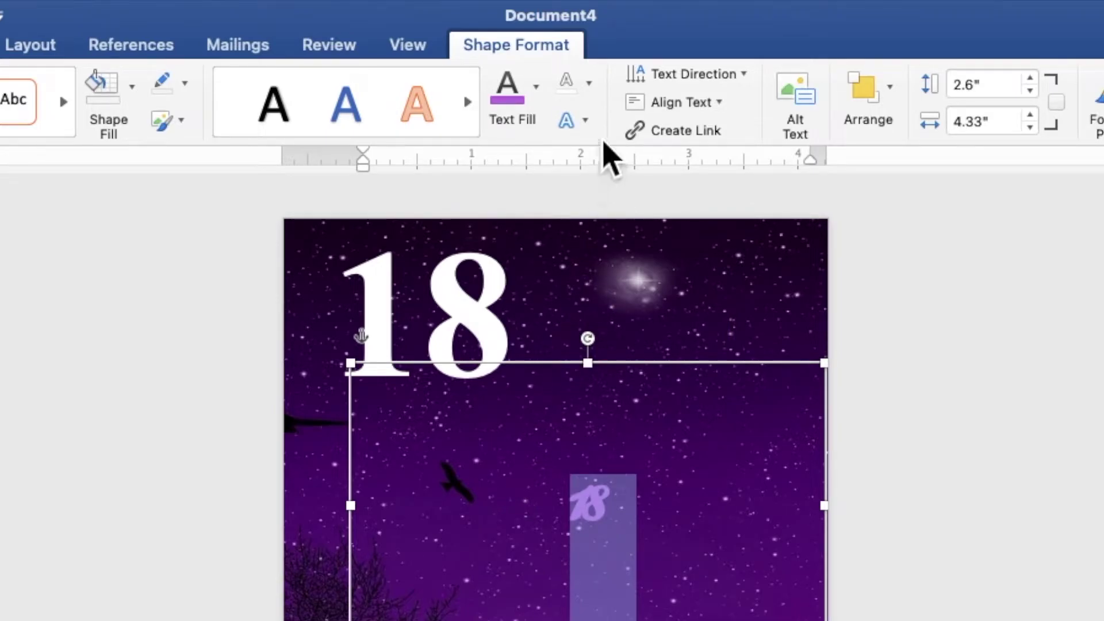
click(589, 85)
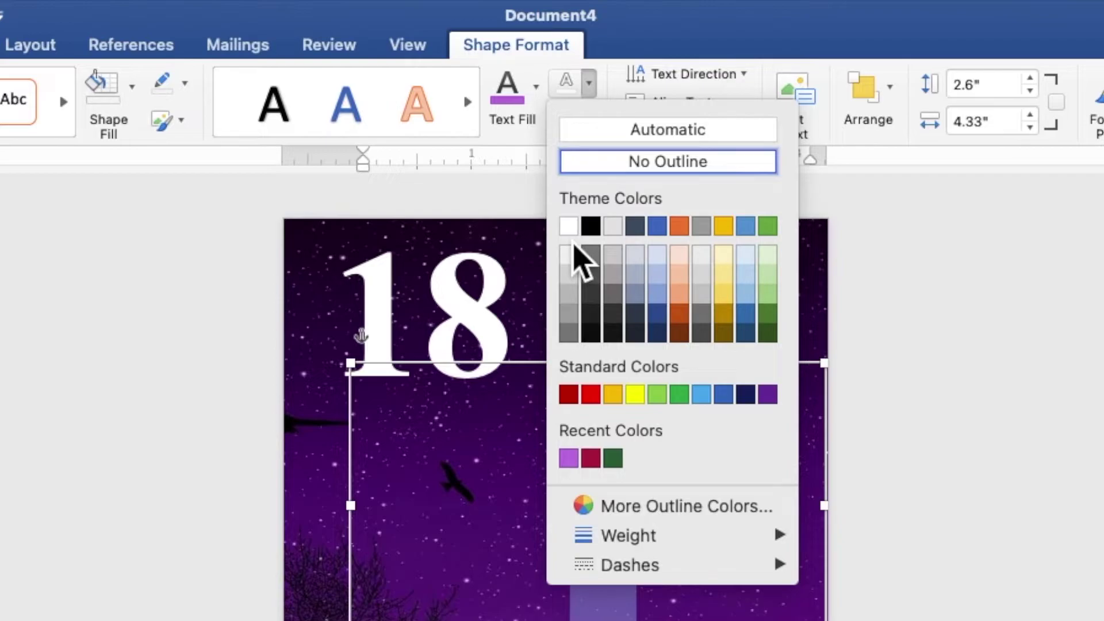
click(570, 230)
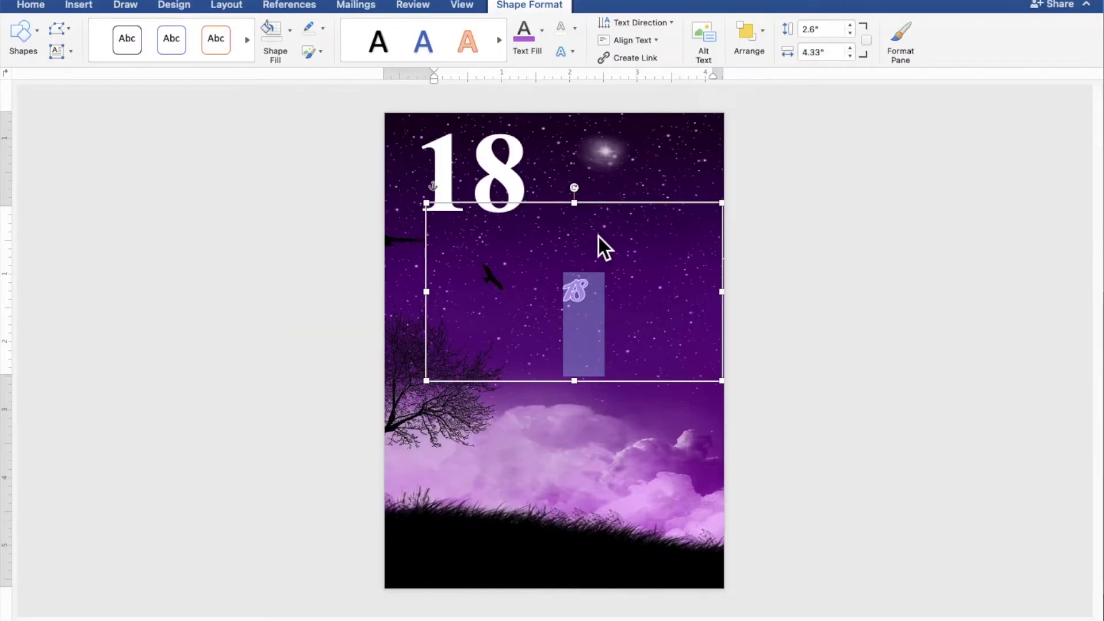
click(619, 276)
Retype it as 'eighteen', shrink the box to 2.28" by 1.08", and overlap the white '18'
drag(609, 292, 567, 278)
text(eighteen)
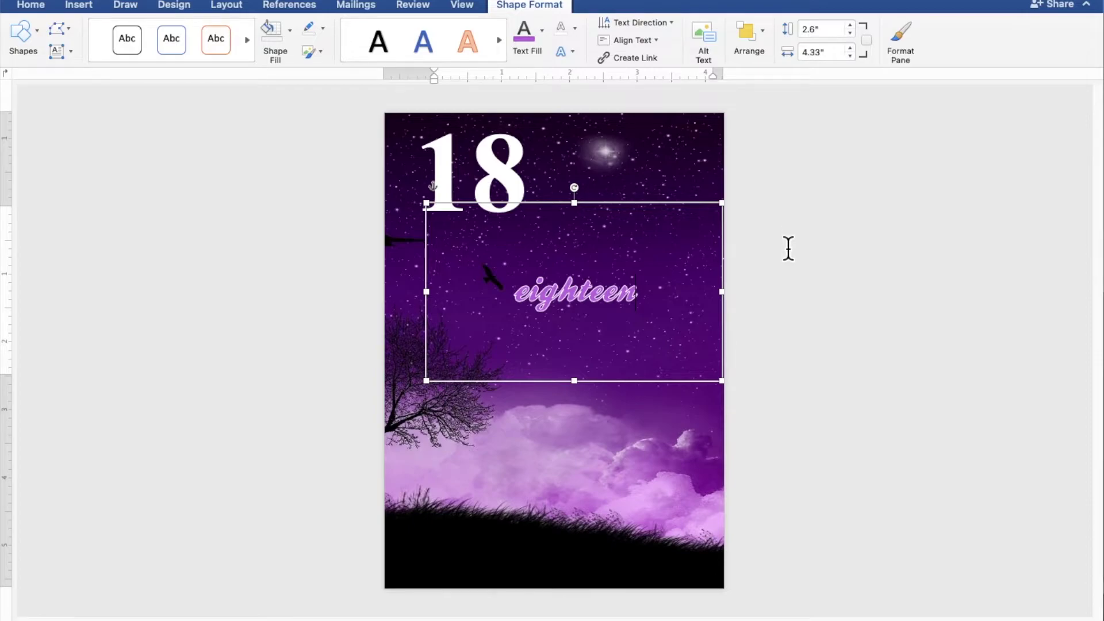
drag(730, 215, 608, 309)
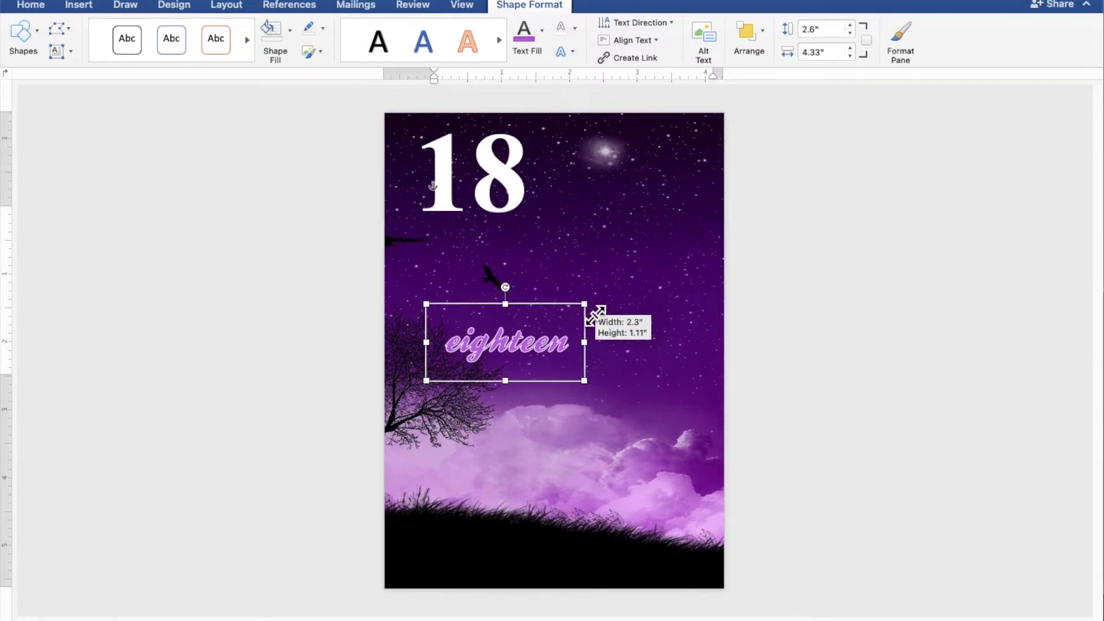
mouse_move(607, 309)
mouse_down()
mouse_move(583, 307)
mouse_move(544, 170)
mouse_up()
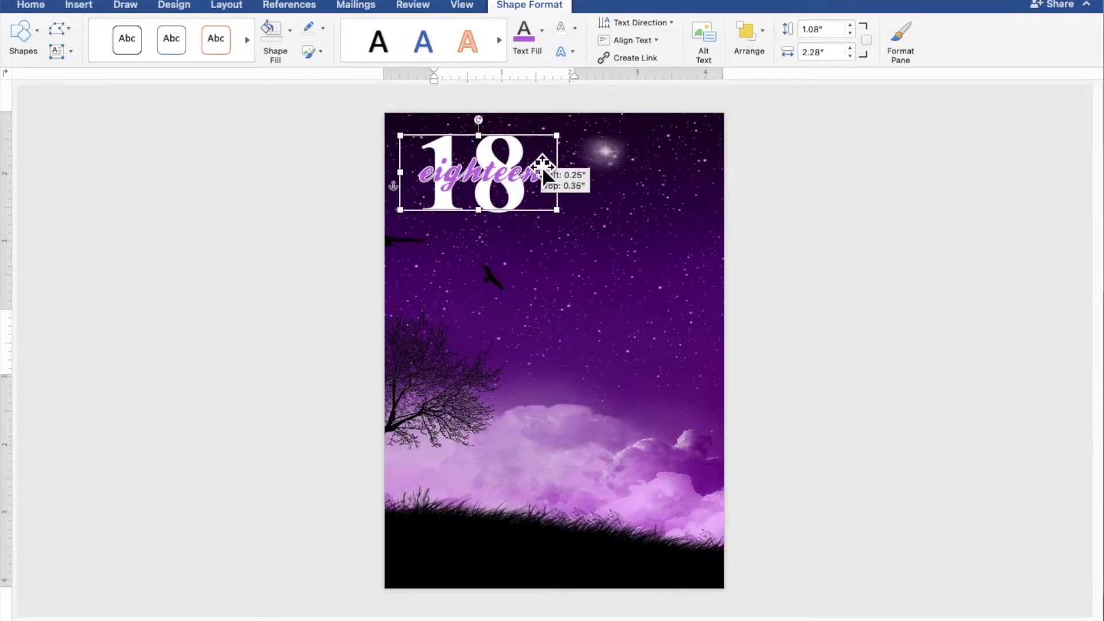
drag(544, 170, 536, 173)
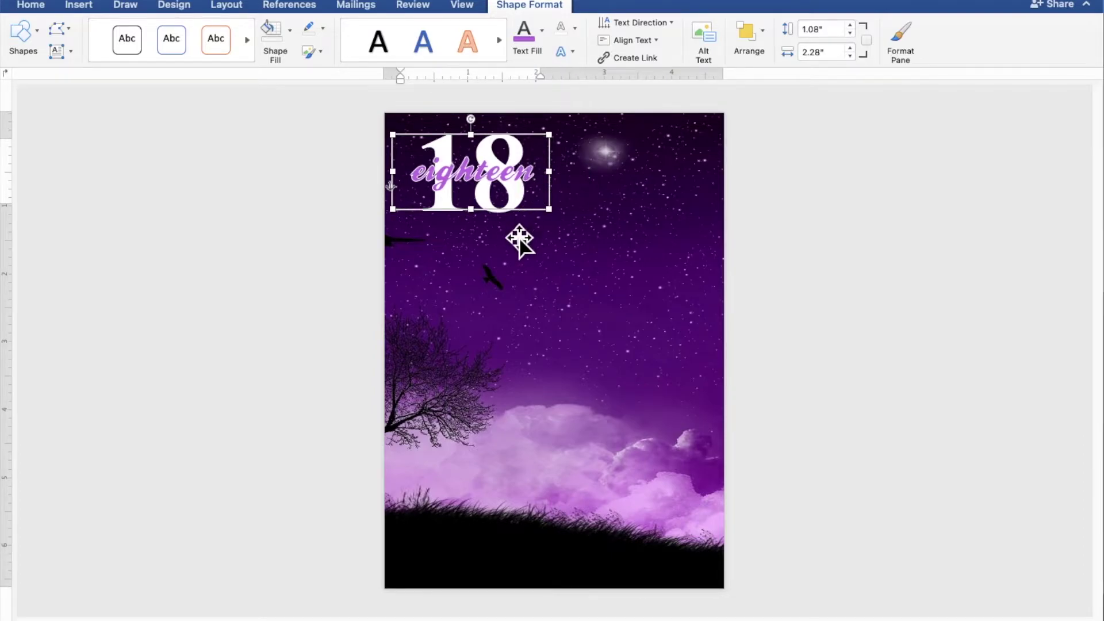
click(499, 235)
Paste a copy of the white '18' box mid-page, enlarge it to 4.01" by 3.79", and select its text
right_click(435, 295)
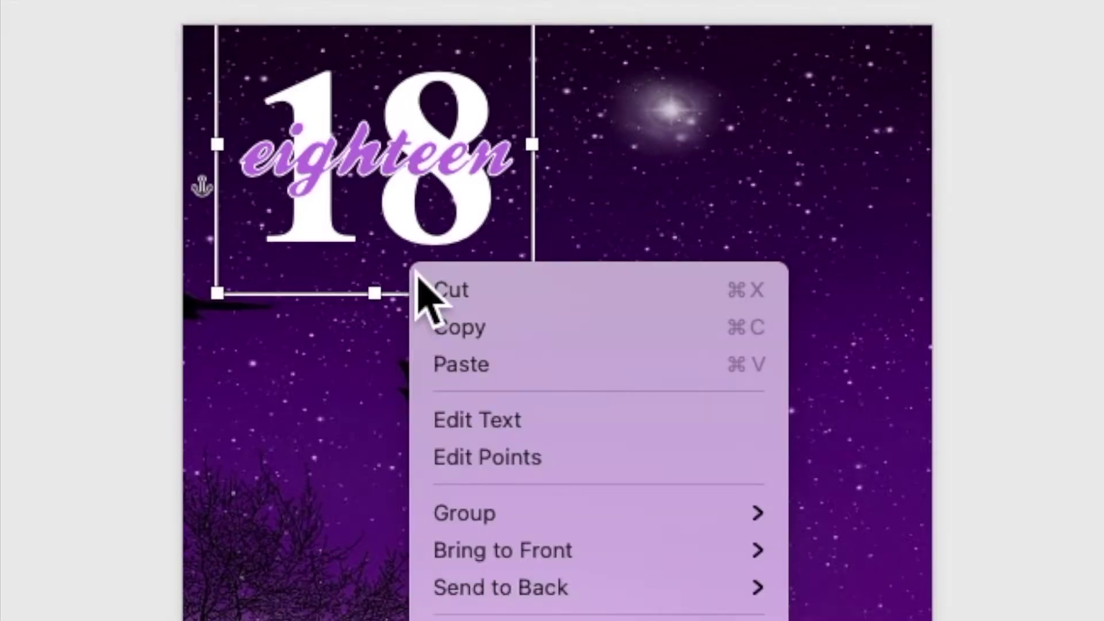
click(435, 326)
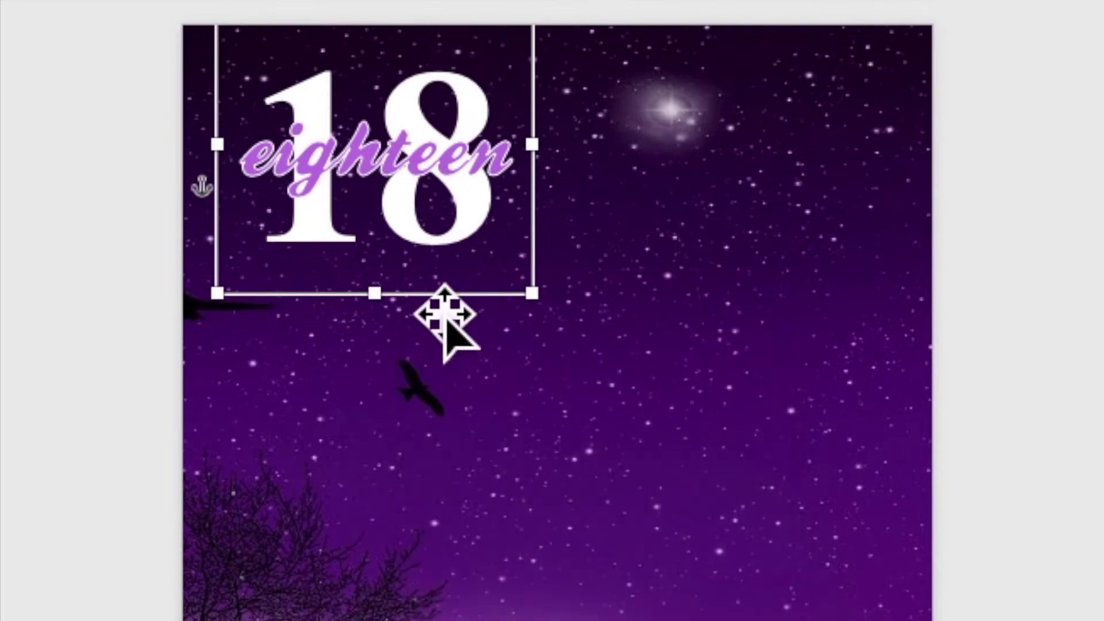
right_click(417, 279)
click(467, 378)
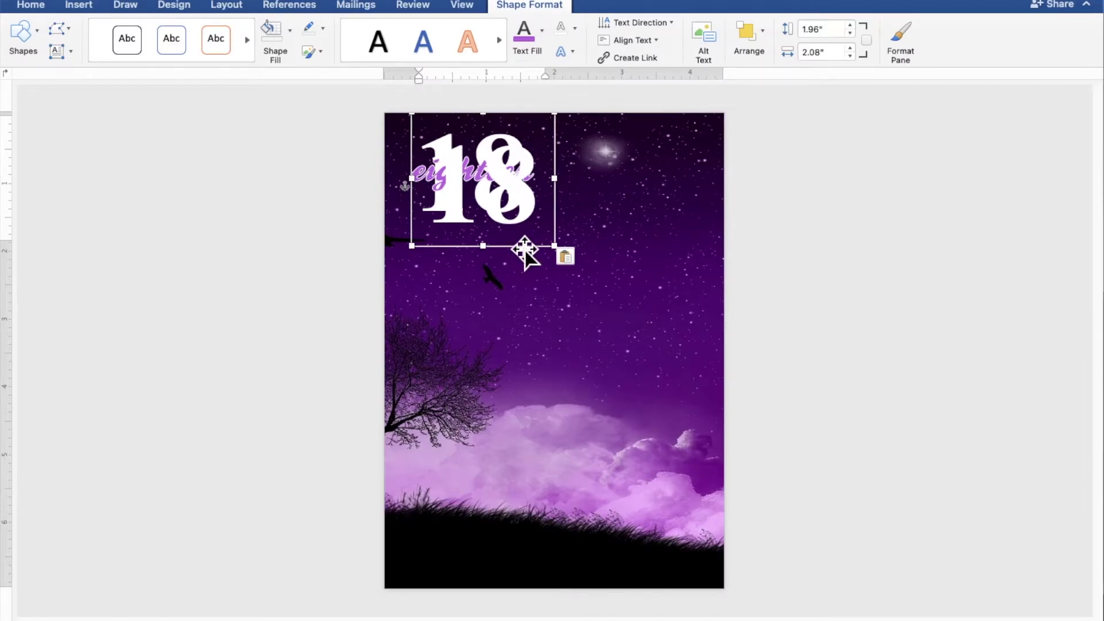
mouse_move(526, 247)
mouse_down()
mouse_move(555, 356)
mouse_move(568, 344)
mouse_up()
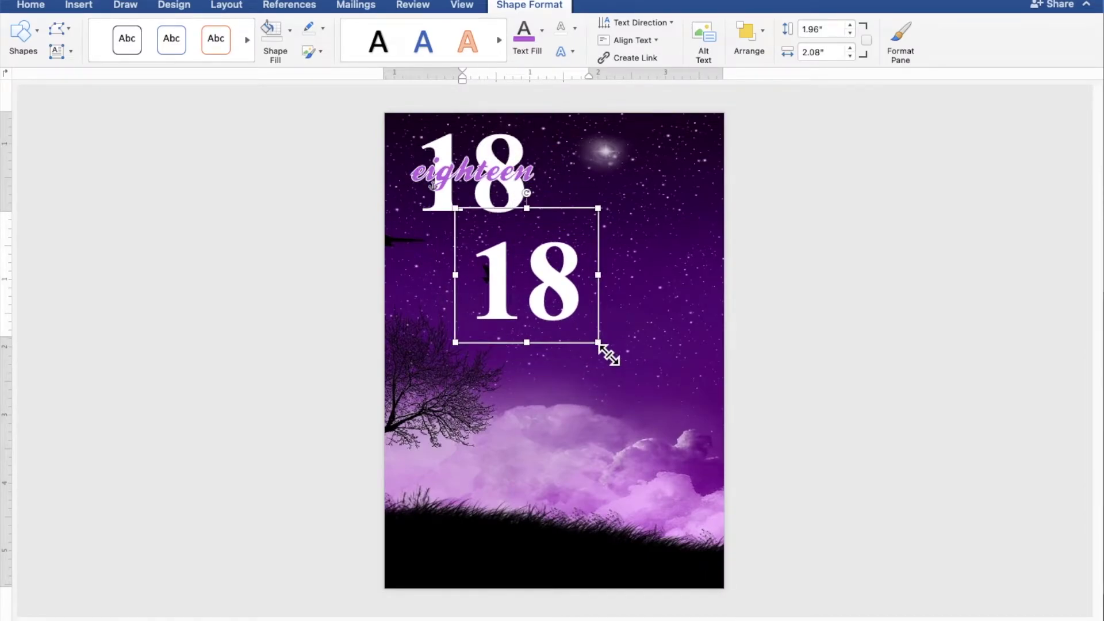
drag(599, 345, 715, 482)
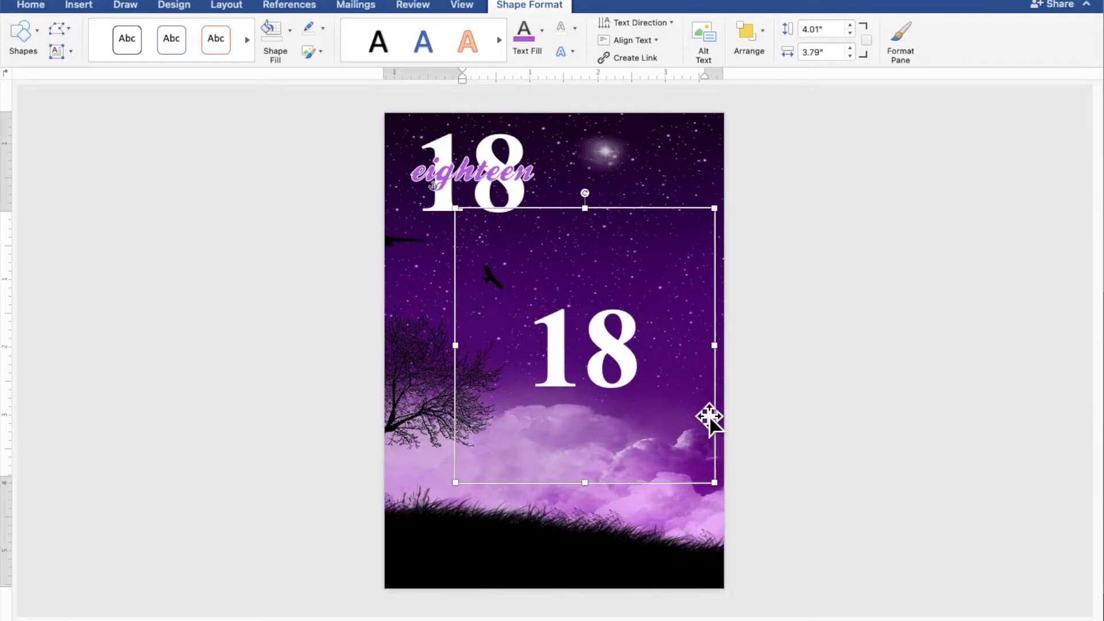
triple_click(547, 382)
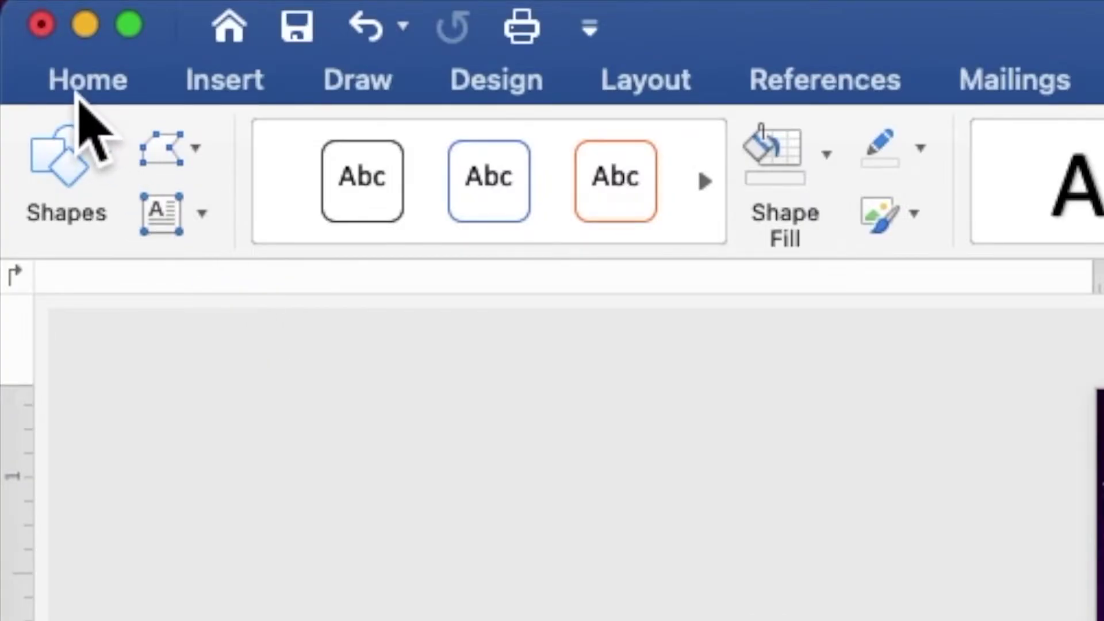
click(81, 92)
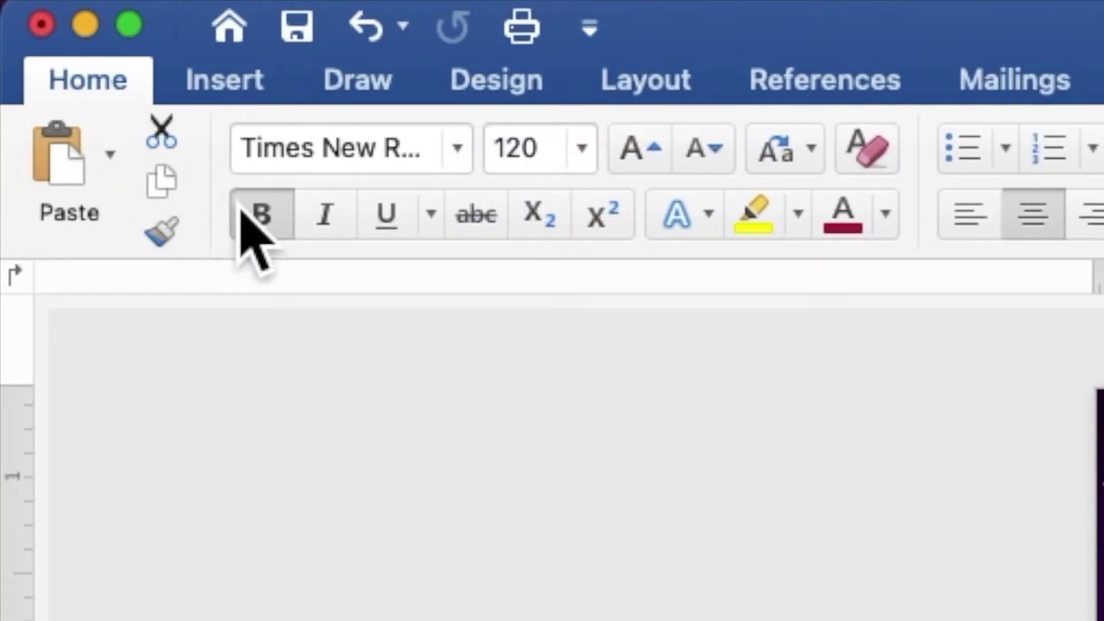
Remove bold from the selected invitation text and set it to 9 pt
click(274, 233)
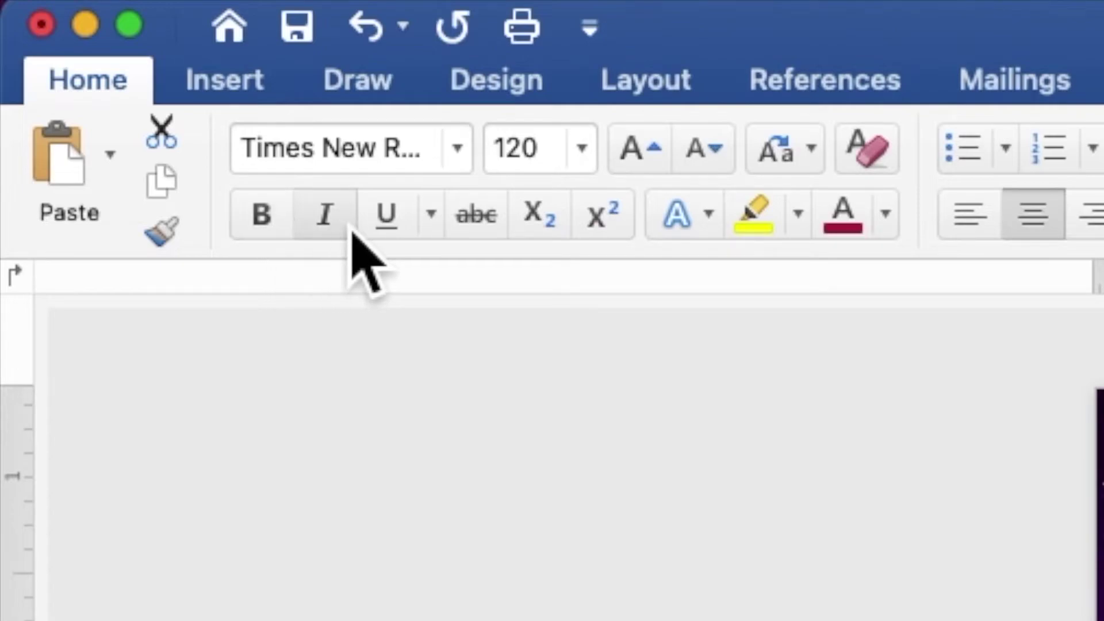
click(586, 166)
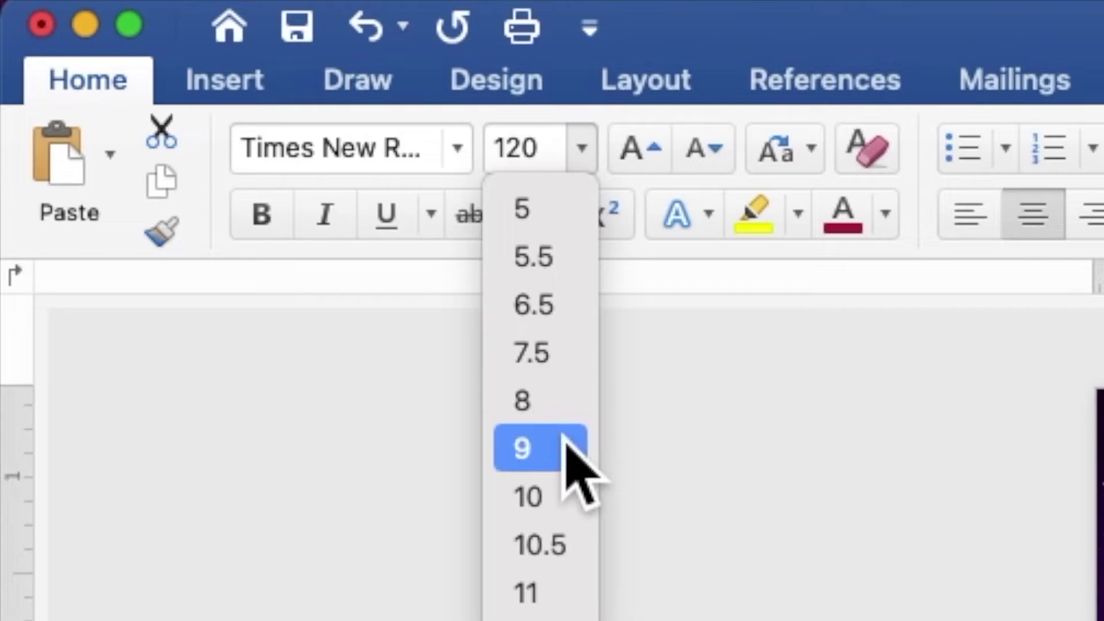
click(571, 460)
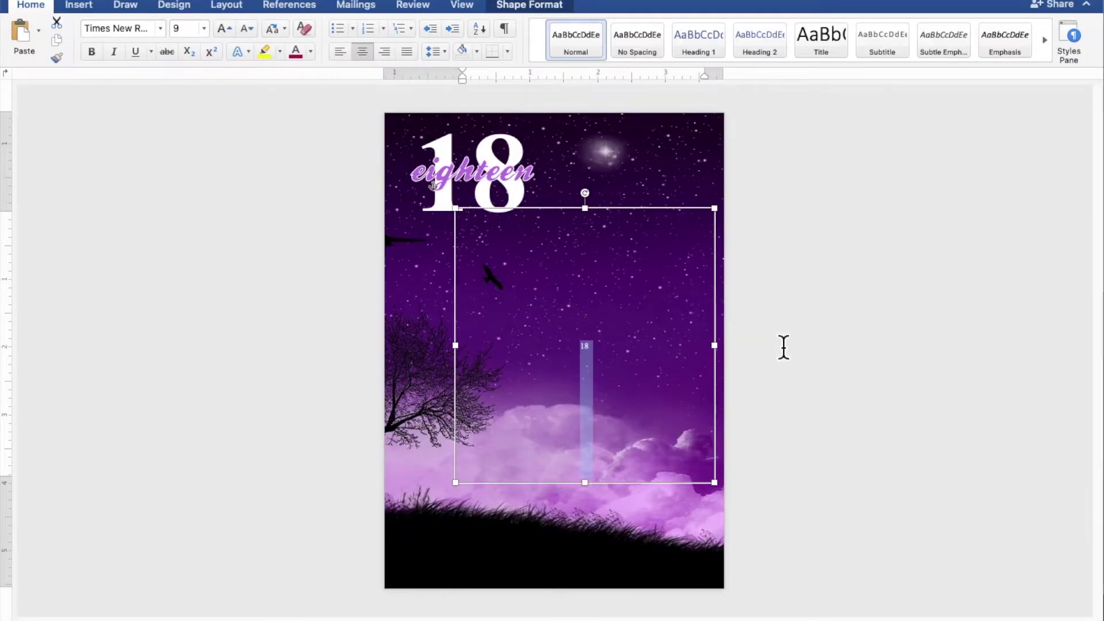
click(814, 351)
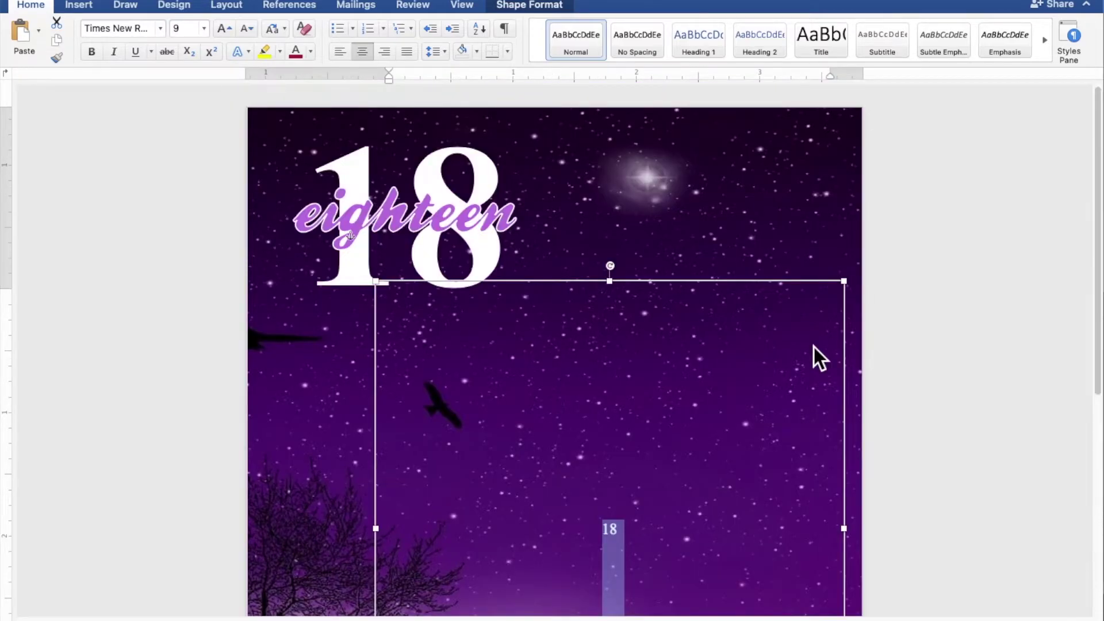
scroll(813, 357, down, 2)
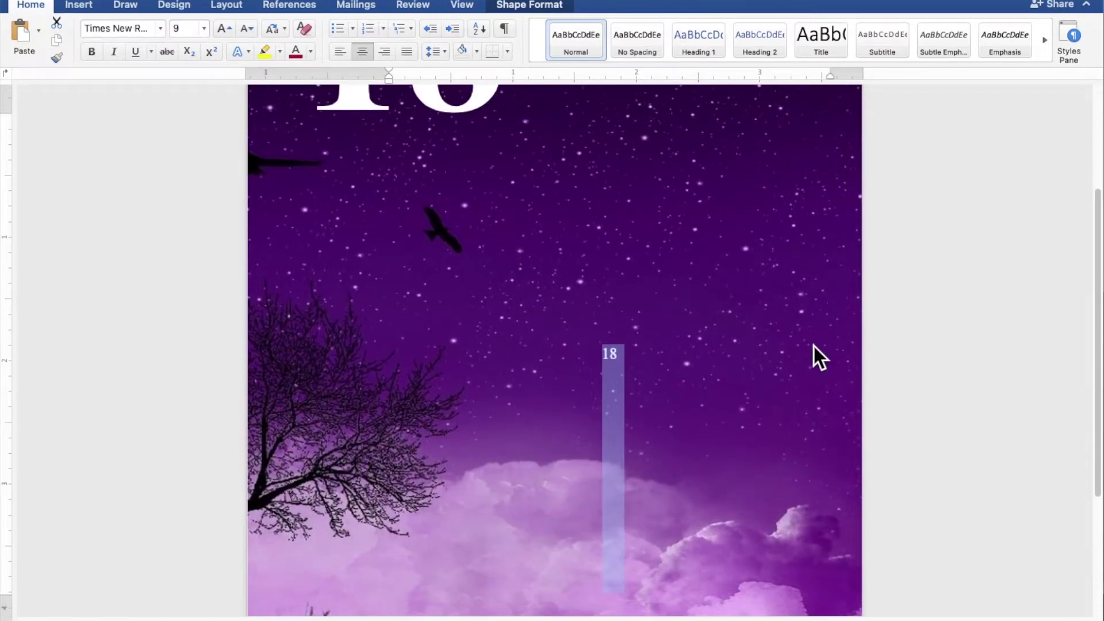
click(813, 347)
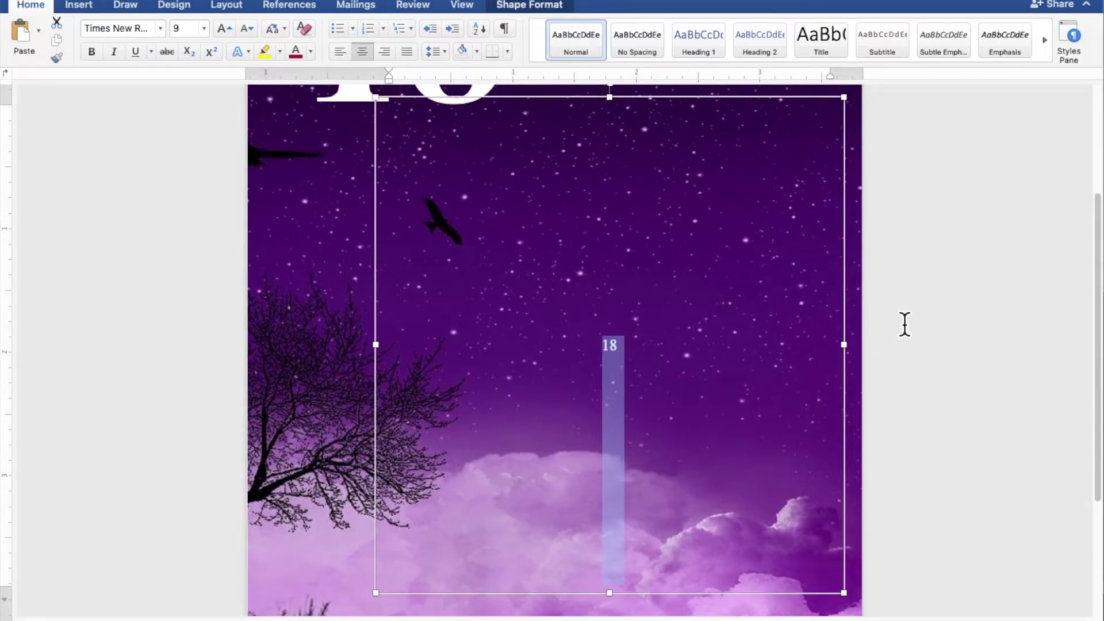
Type the lines JOIN US AS WE CELEBRATE, TH BIRTHDAY OF, SUNDAY and DECEMBER 19, 2021
text(JO)
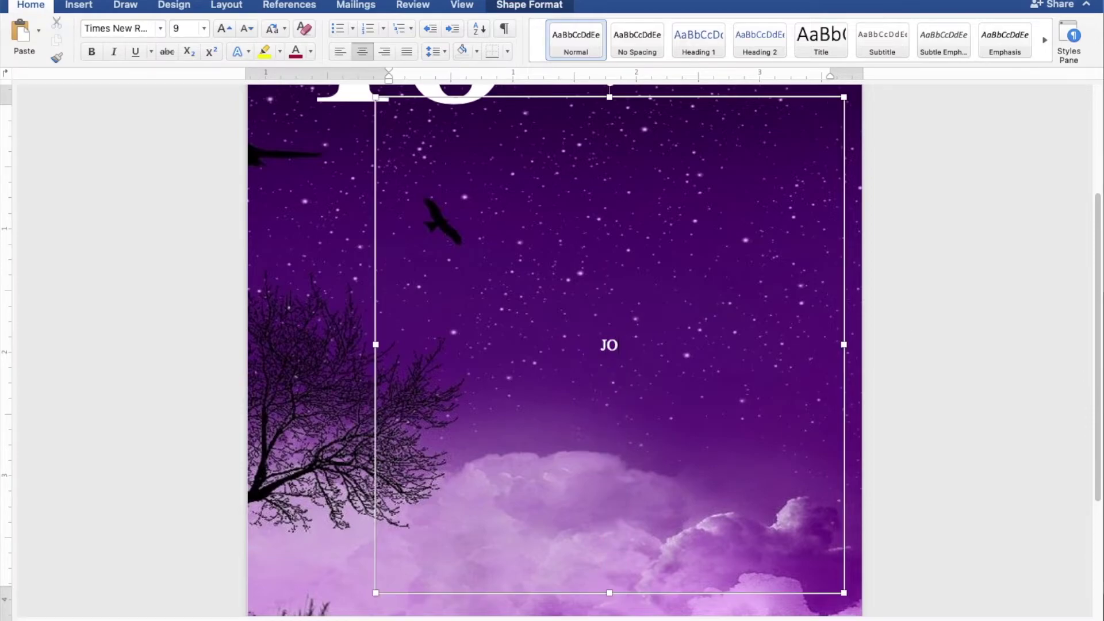
text(IN US AS WE CE)
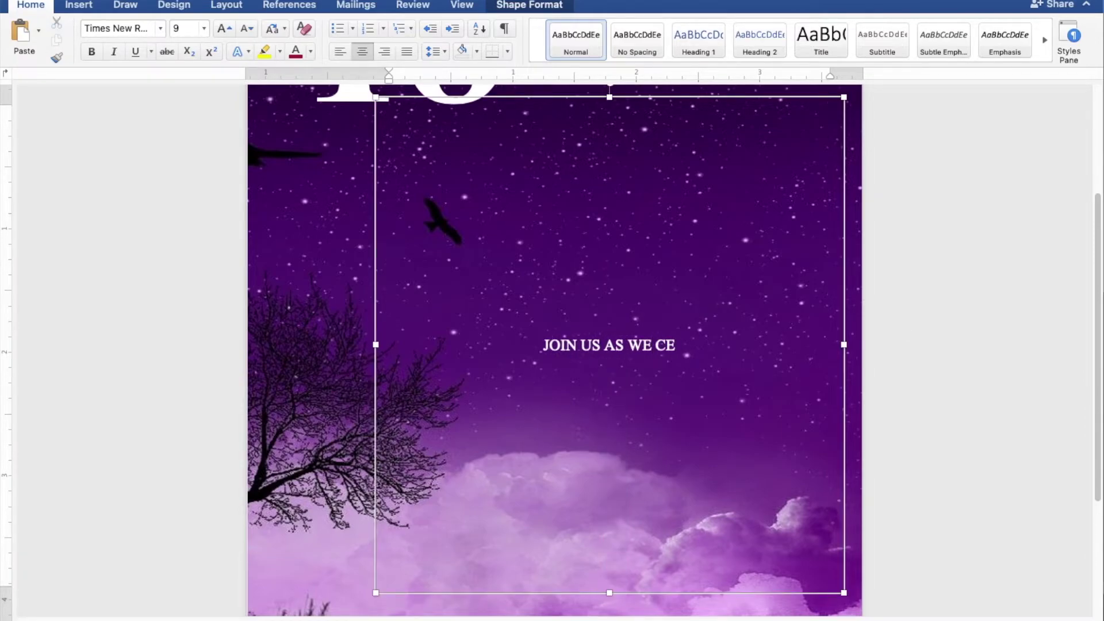
text(LEBRATE)
key(Return)
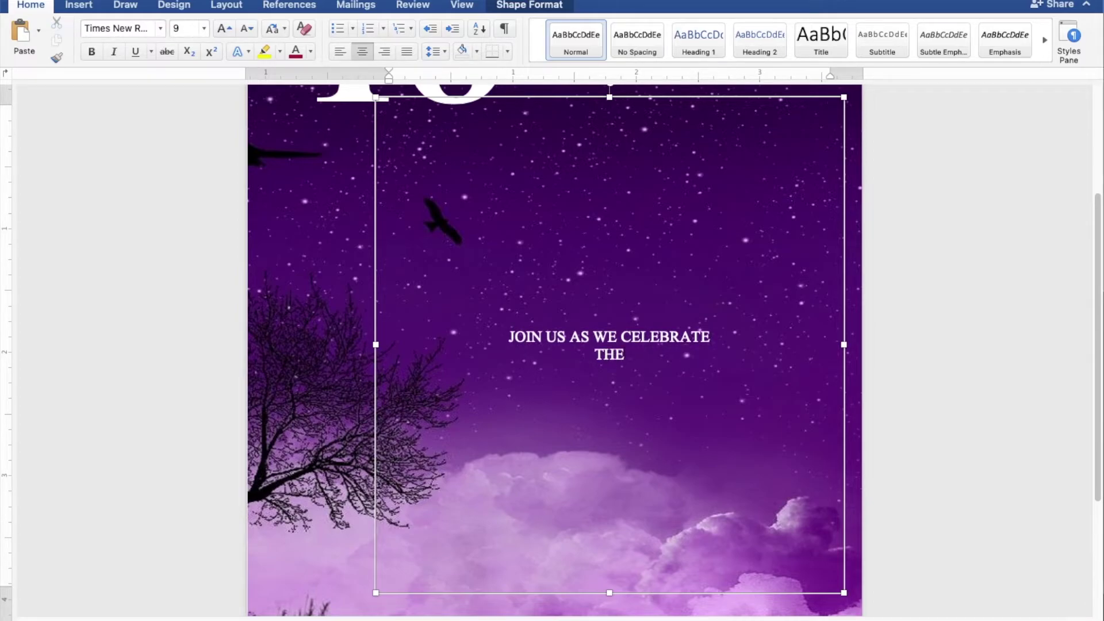
text( 18TH BIRTHDAY OF)
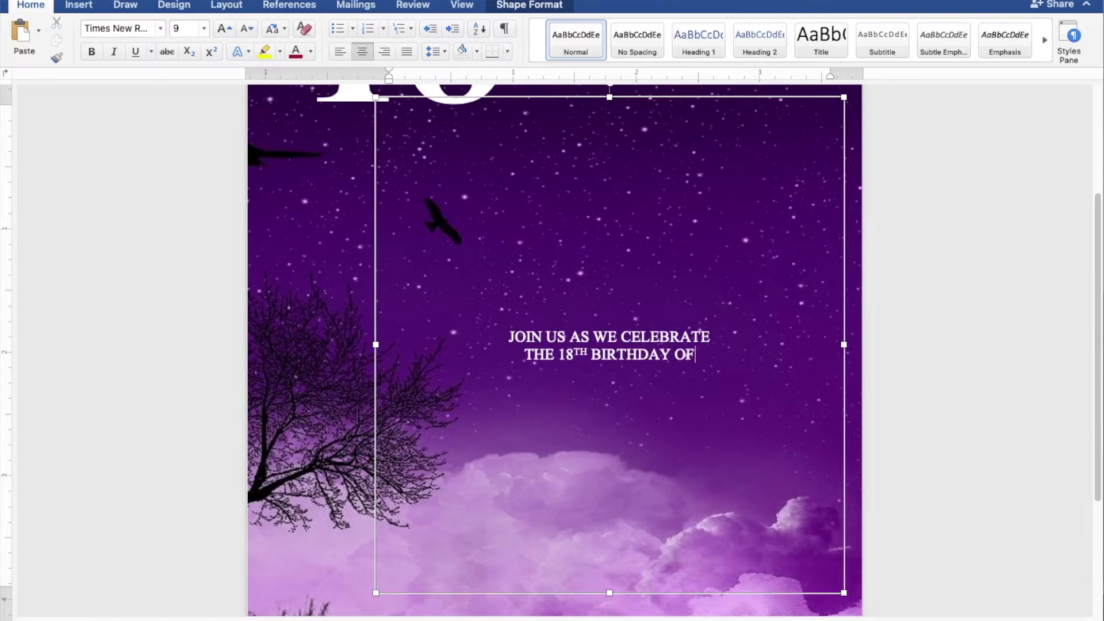
key(Return)
key(Return)
key(Return)
key(Return)
key(Return)
key(Return)
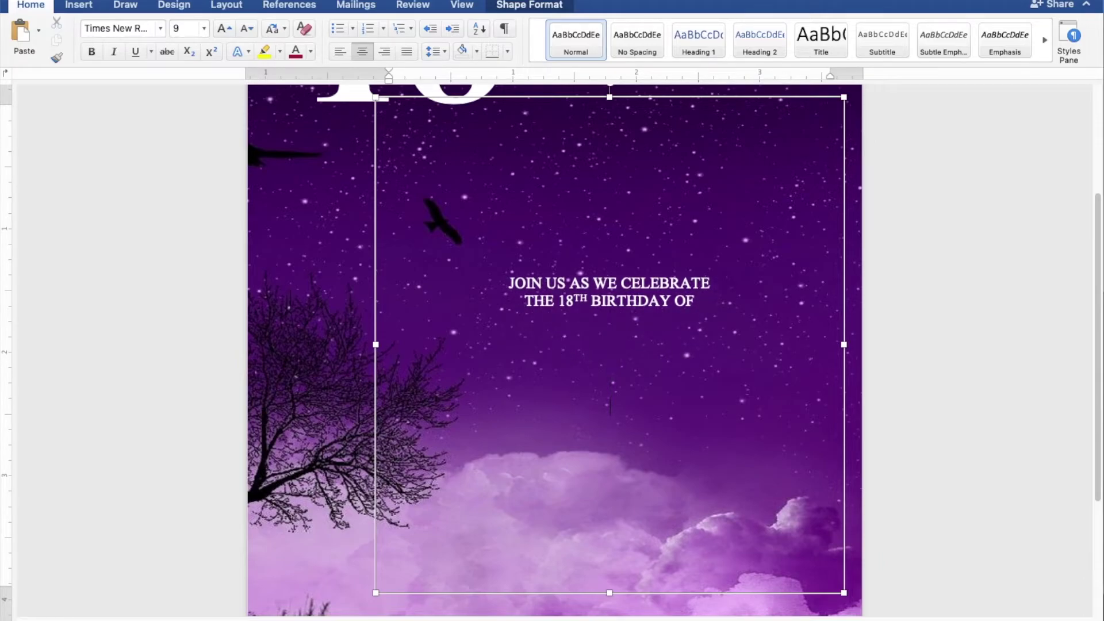
text(SUNDAY)
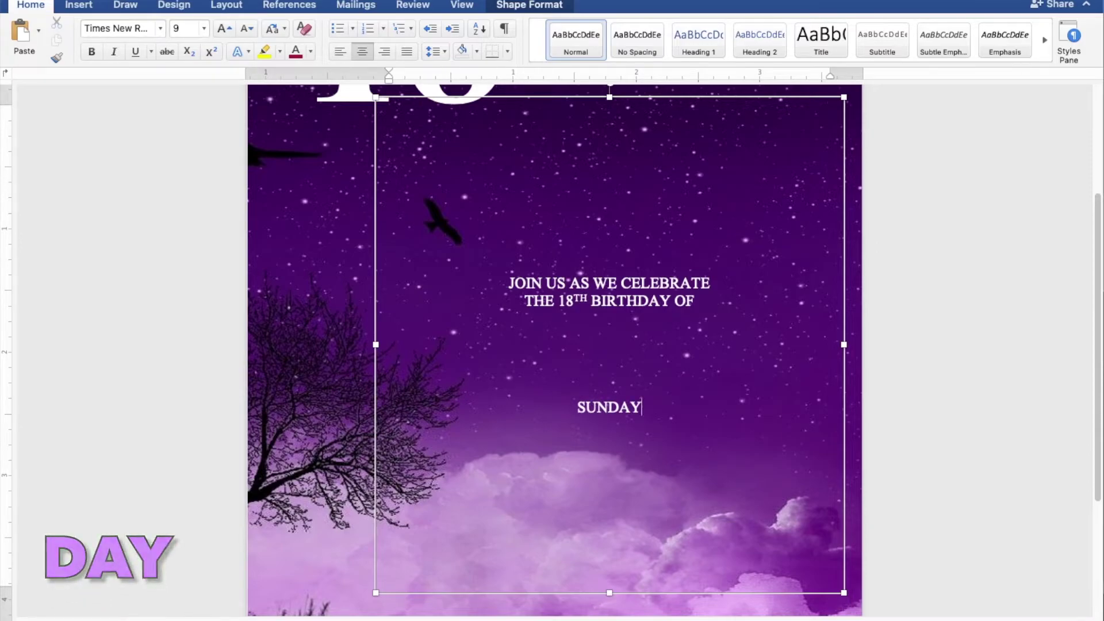
Add the time 5:00 PM and venue lines JAPANESE GARDEN, TONDALIGAN BEACH, DAGUPAN CITY
key(Return)
text(DEC)
text(R)
key(BackSpace)
text(EMBER 19, 2021)
key(Return)
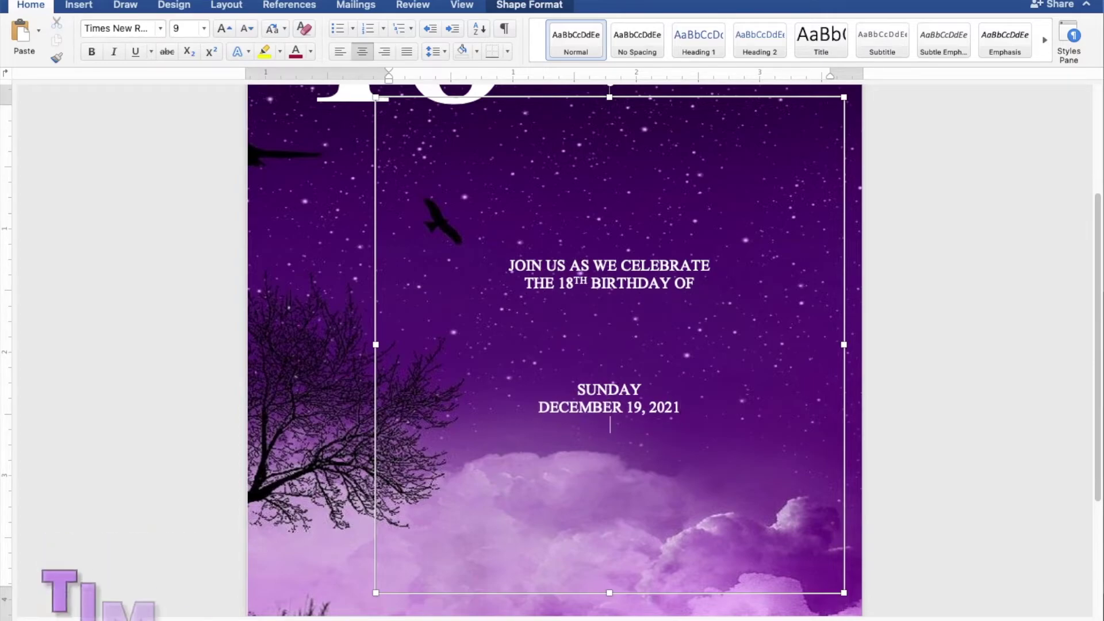
text(5)
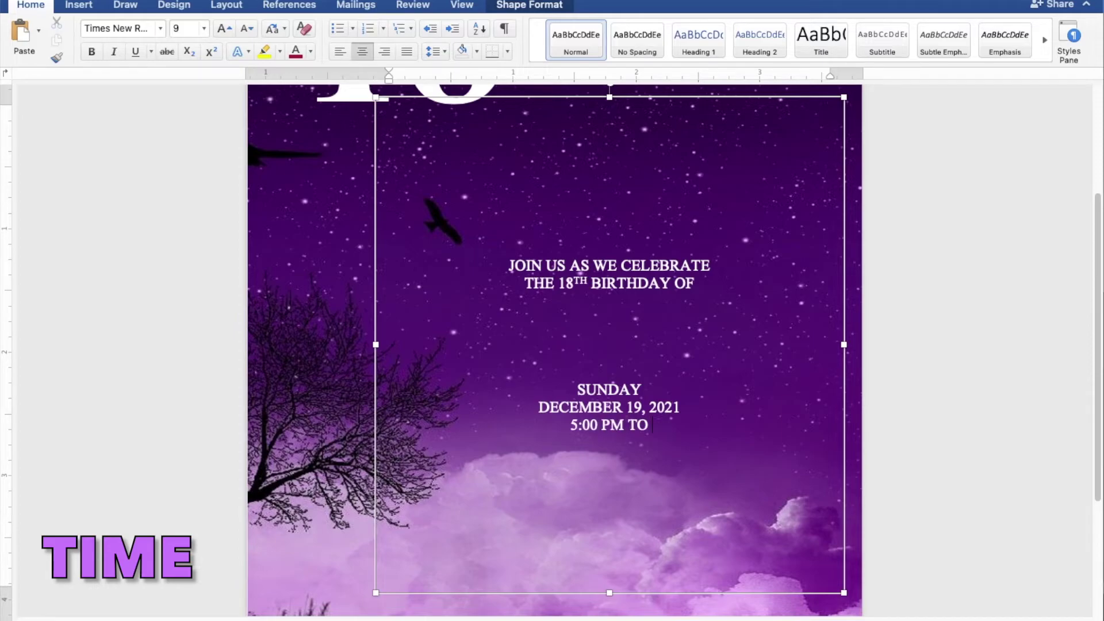
text(:00 PM)
key(Return)
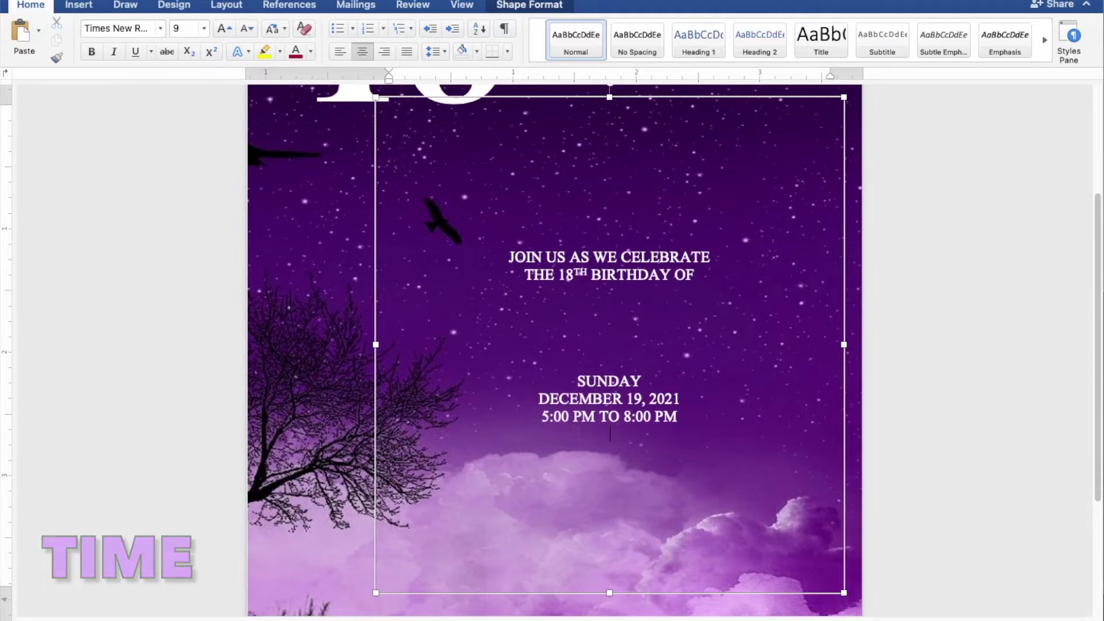
text(JAPANESE)
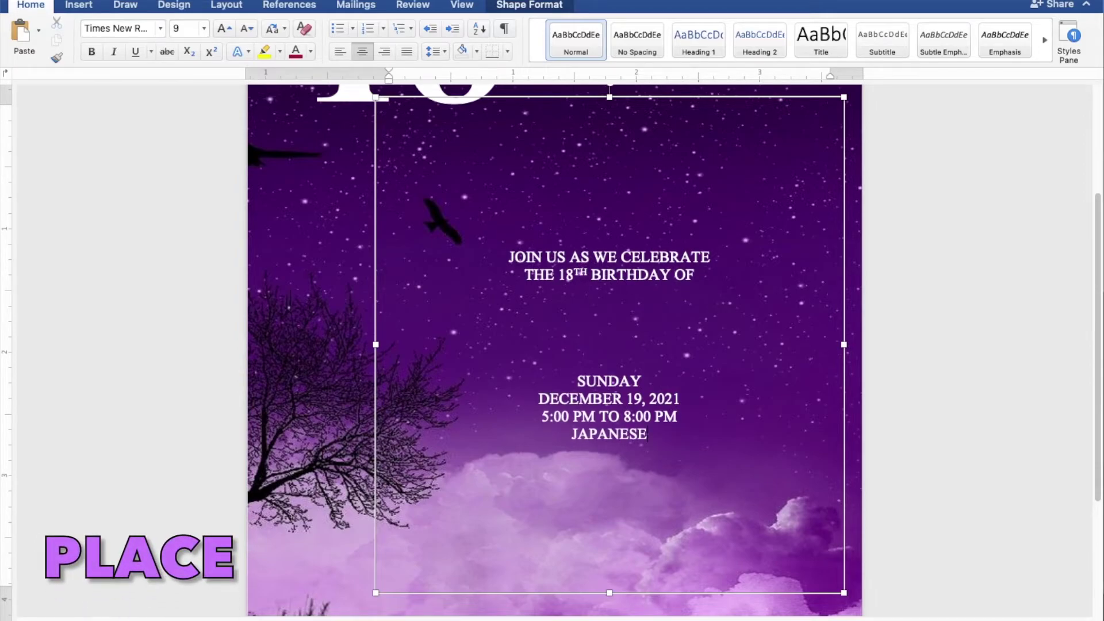
text( GARDEN)
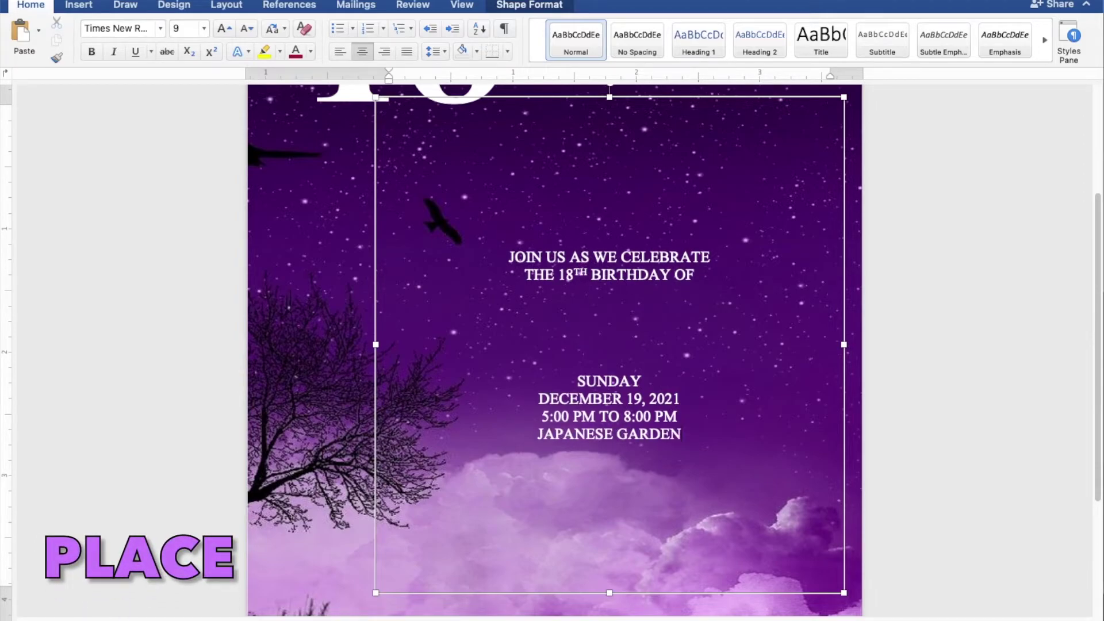
key(Return)
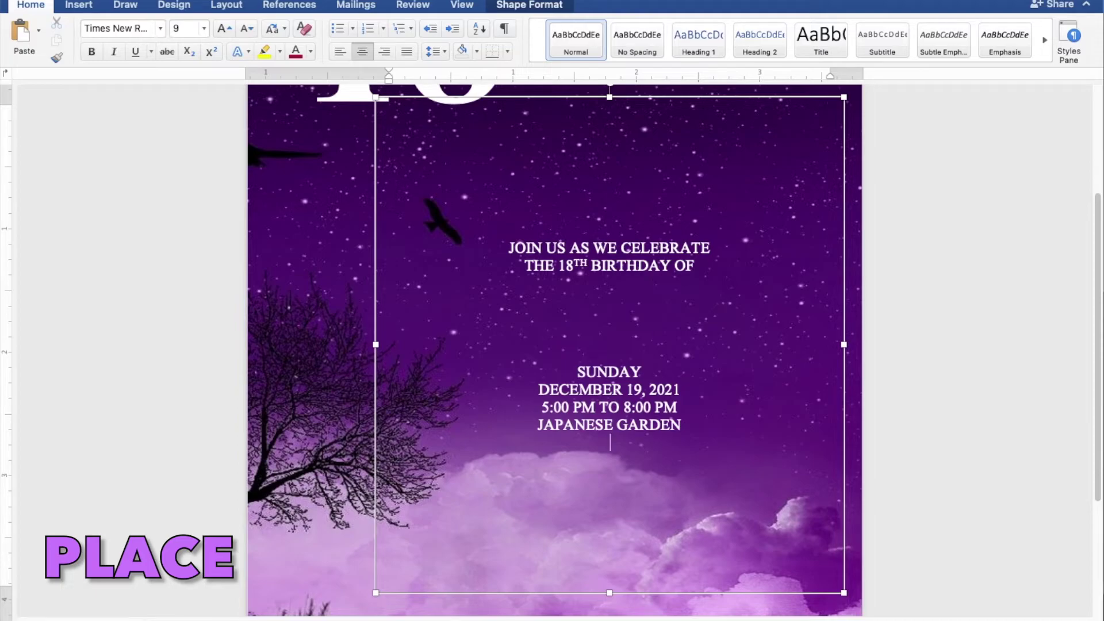
text(TONDALIGAN BEACH)
key(Return)
text(DAGUPA)
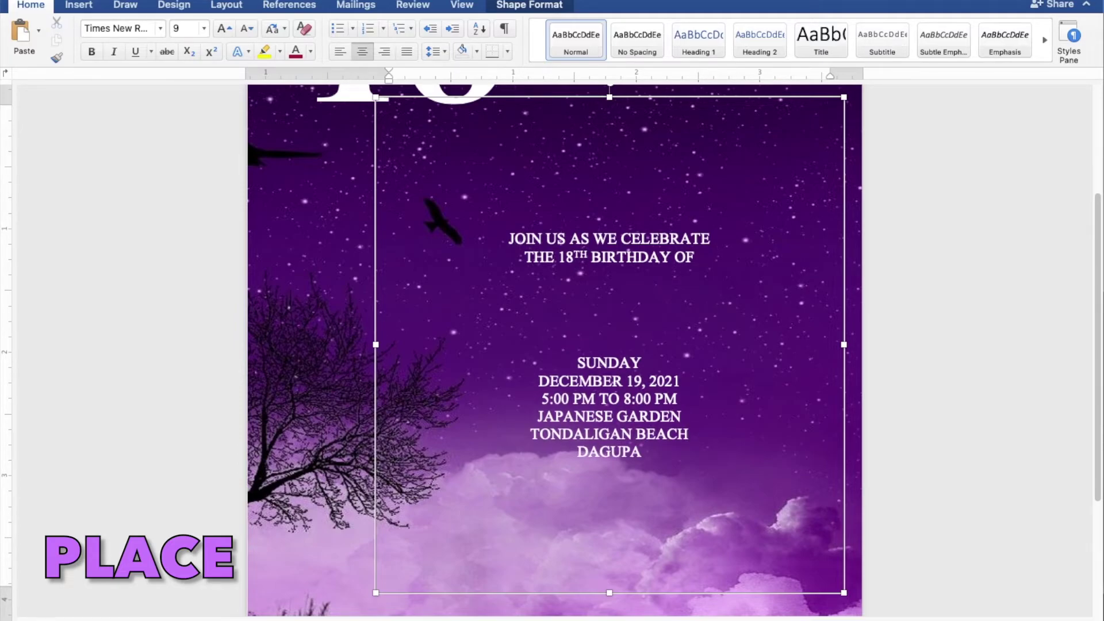
text(N CITY)
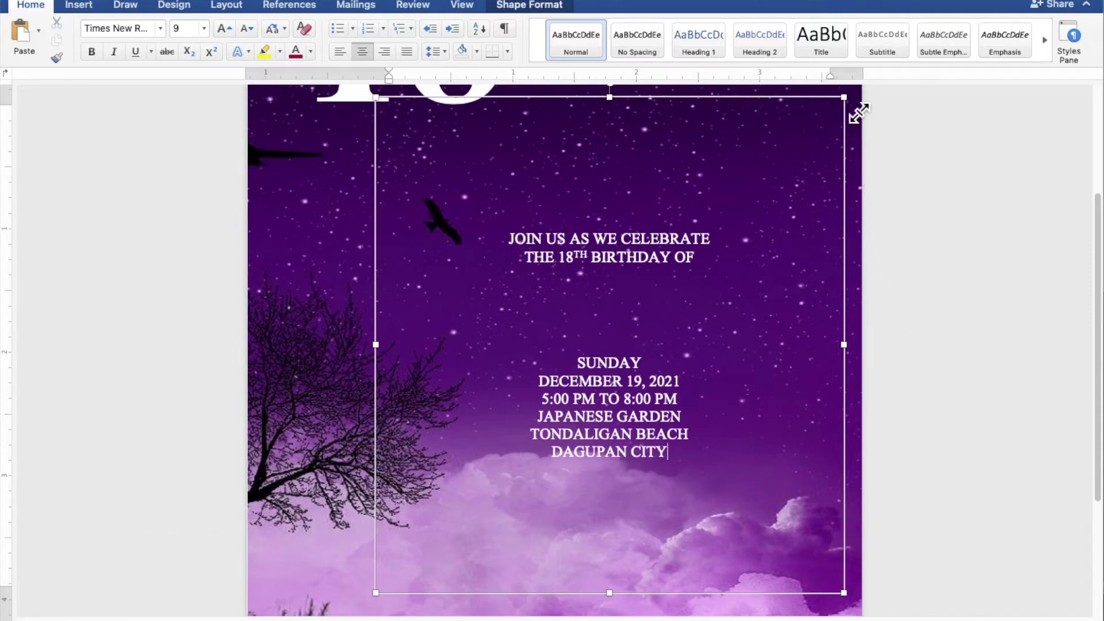
Shrink the details box from its top-right corner and add two blank lines above SUNDAY
mouse_move(853, 108)
mouse_down()
mouse_move(789, 255)
mouse_move(769, 259)
mouse_move(864, 145)
mouse_move(861, 127)
mouse_up()
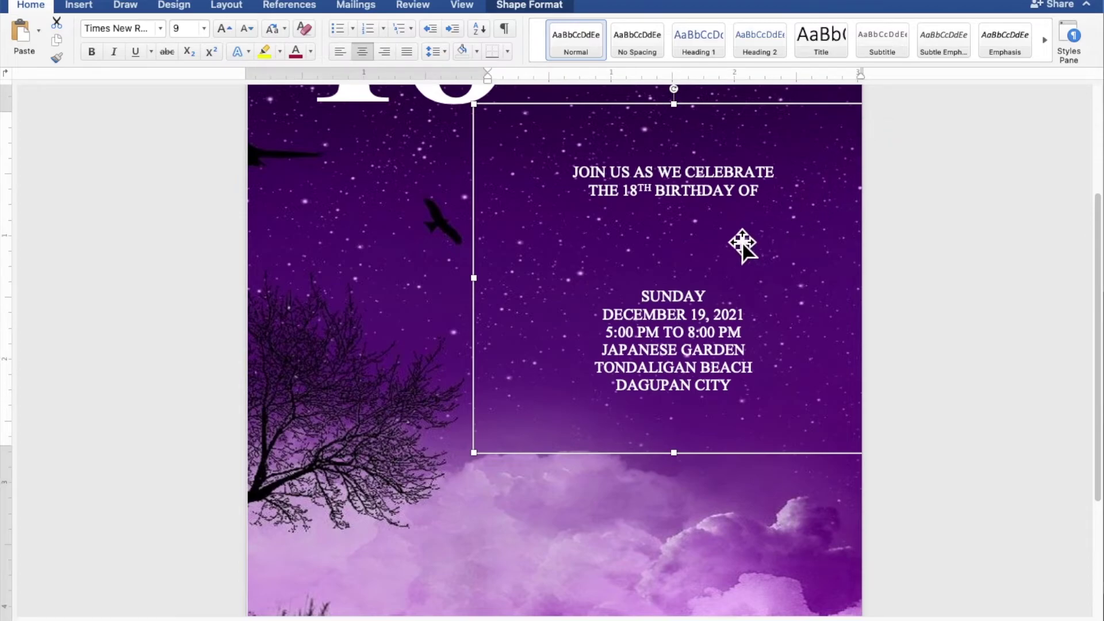
click(709, 242)
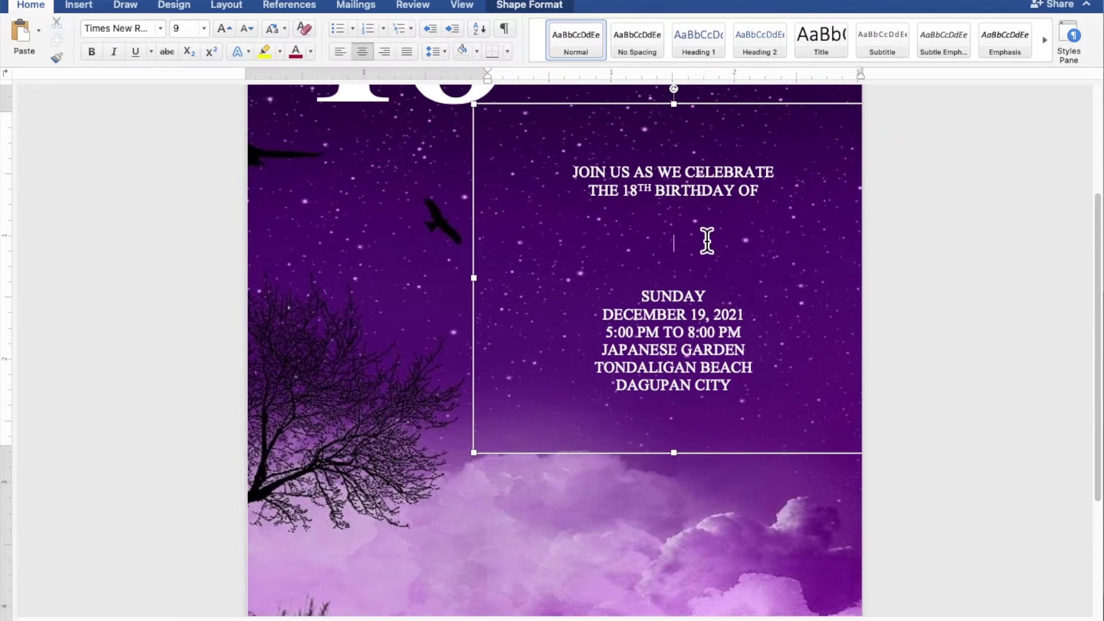
key(Return)
key(Return)
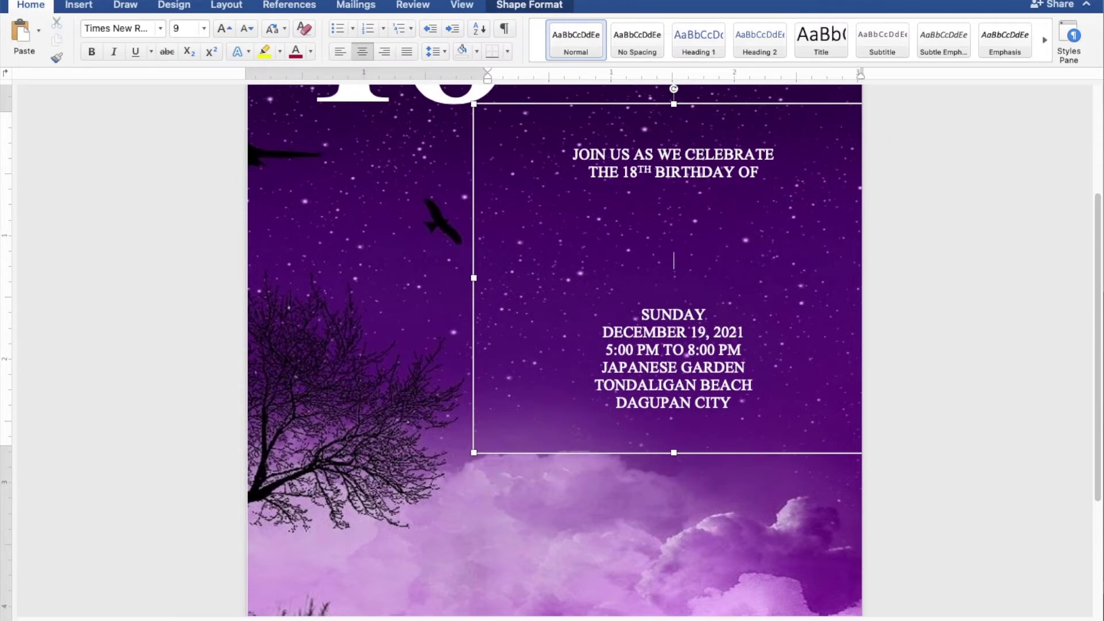
key(Return)
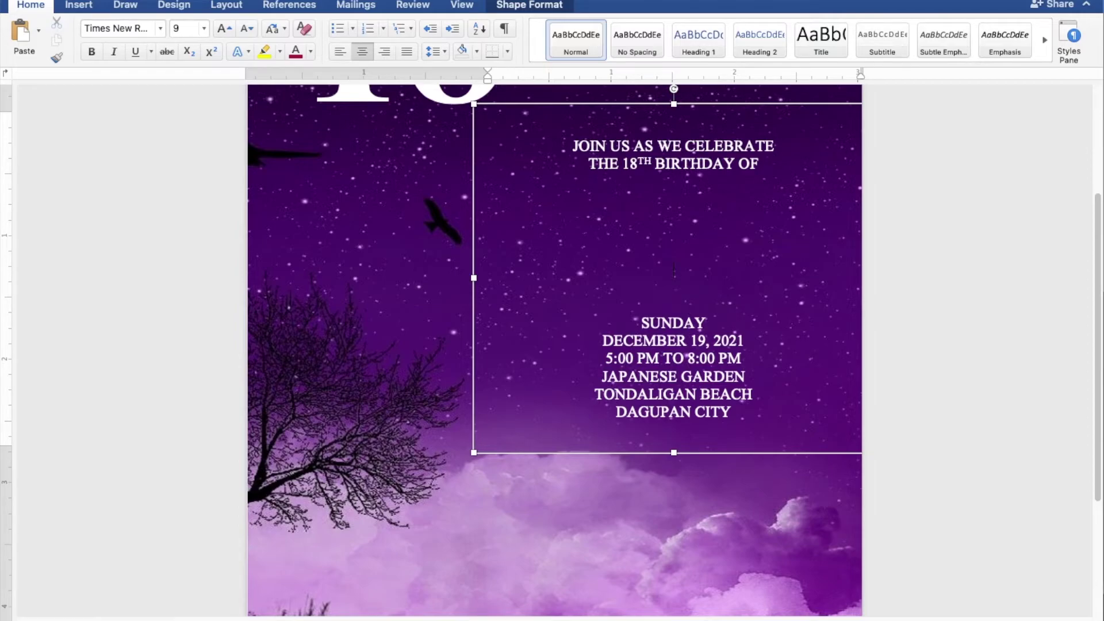
scroll(552, 345, up, 1)
scroll(552, 345, up, 2)
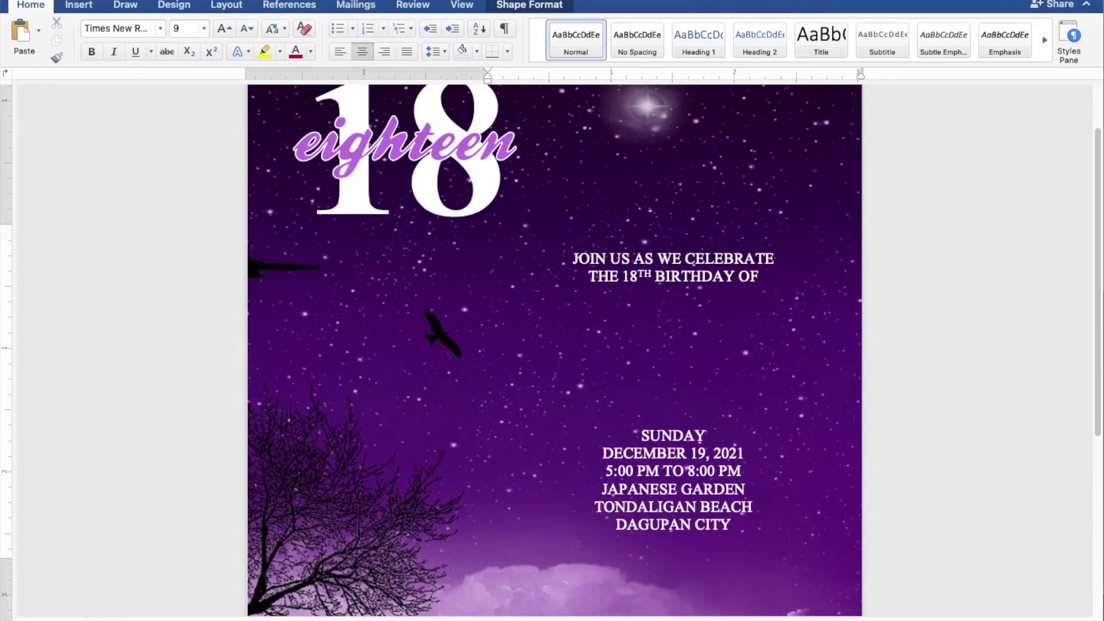
scroll(628, 227, up, 1)
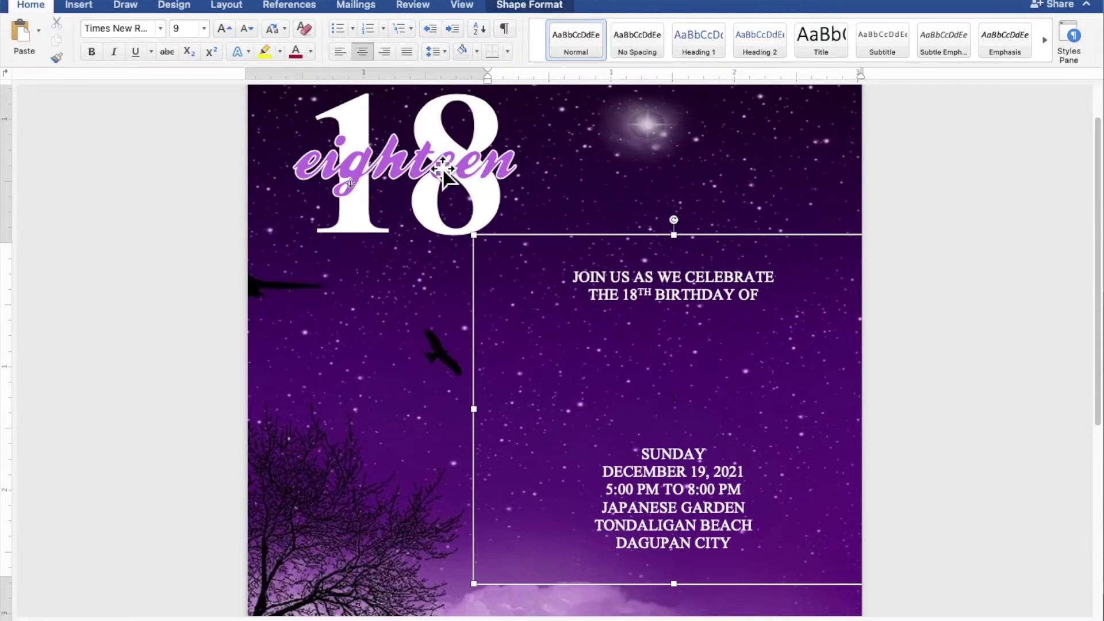
Copy and paste the purple 'eighteen' WordArt, moving the duplicate into the mid-page gap
click(447, 172)
right_click(538, 285)
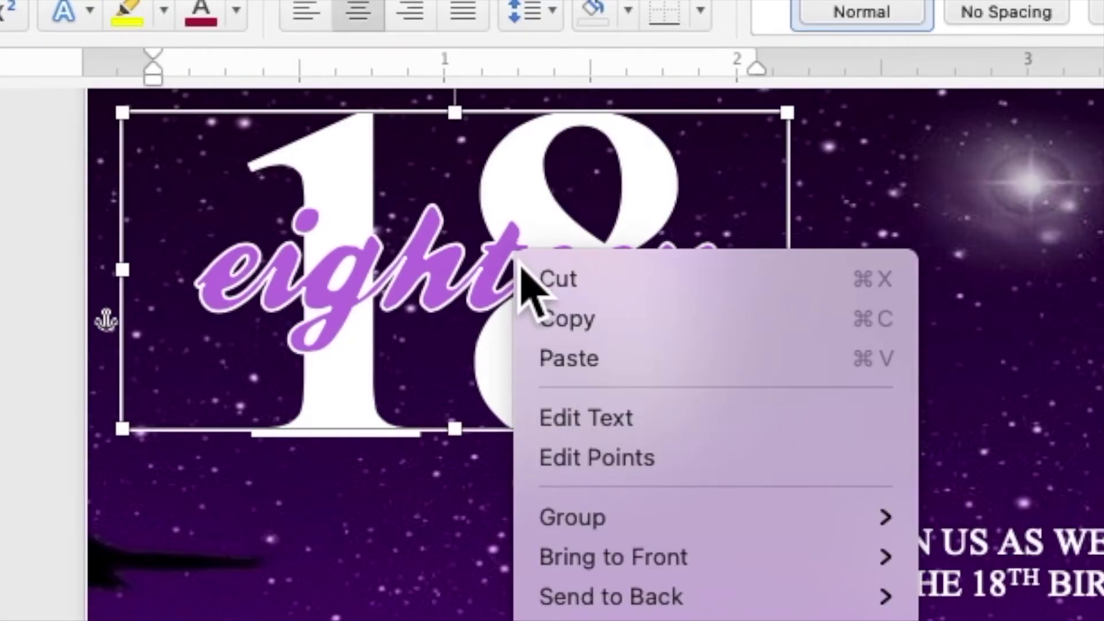
click(567, 339)
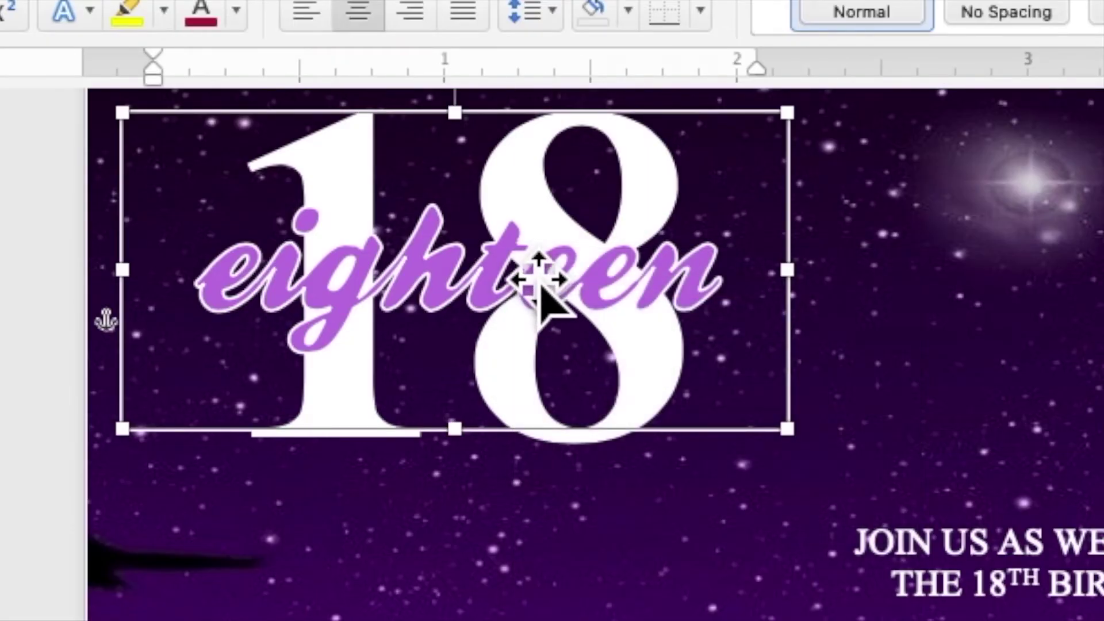
right_click(512, 249)
click(552, 352)
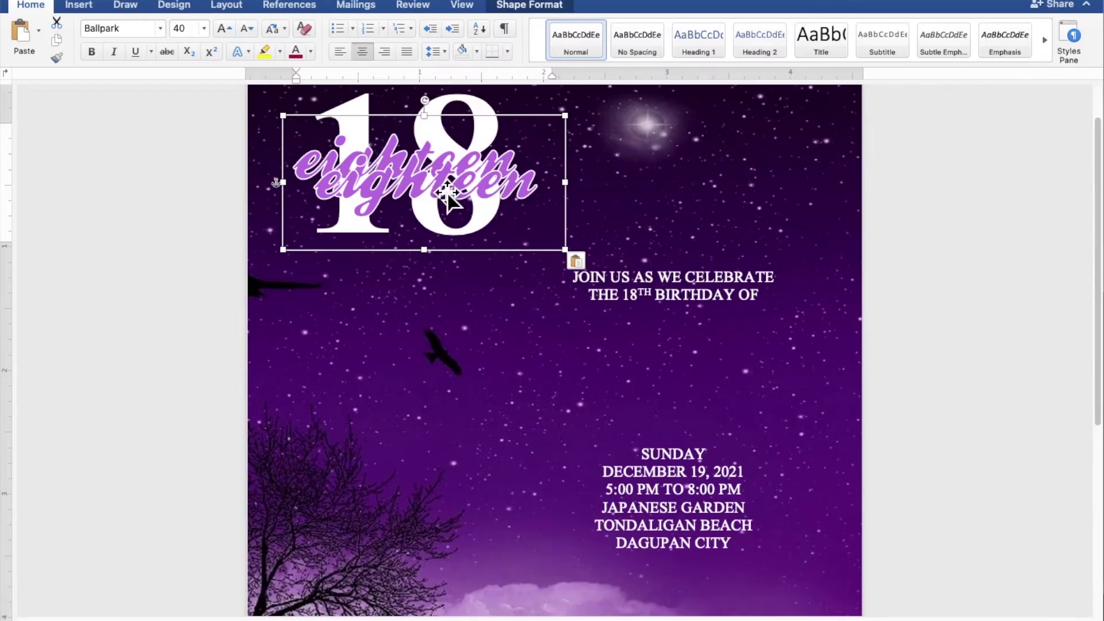
drag(448, 196, 588, 364)
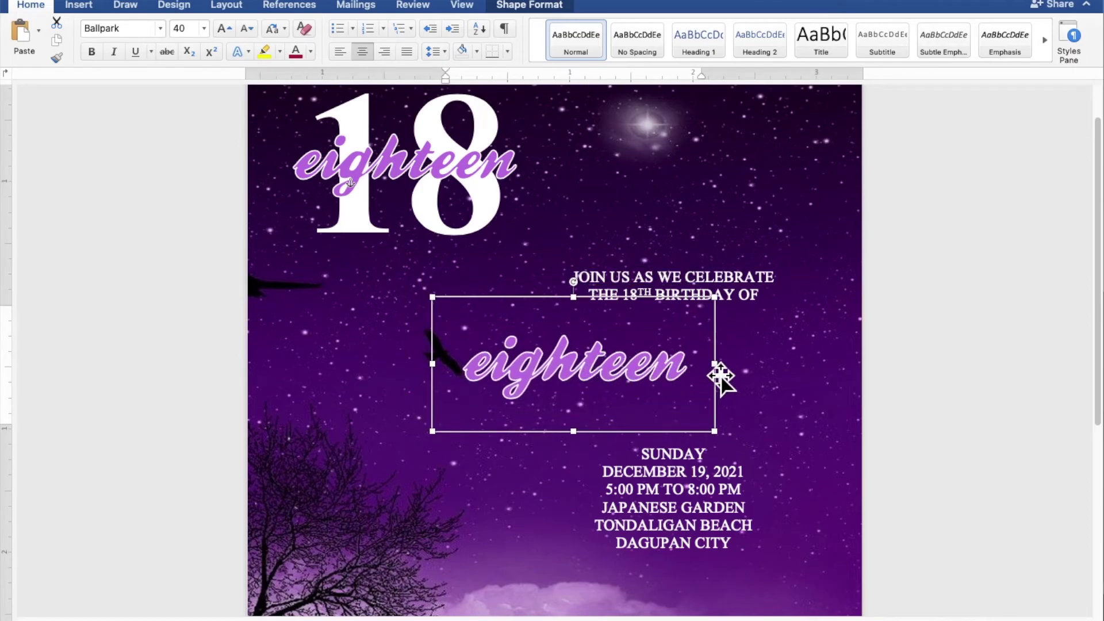
Widen the duplicate, replace 'eighteen' with the celebrant's full name, and narrow its box
drag(726, 375, 853, 374)
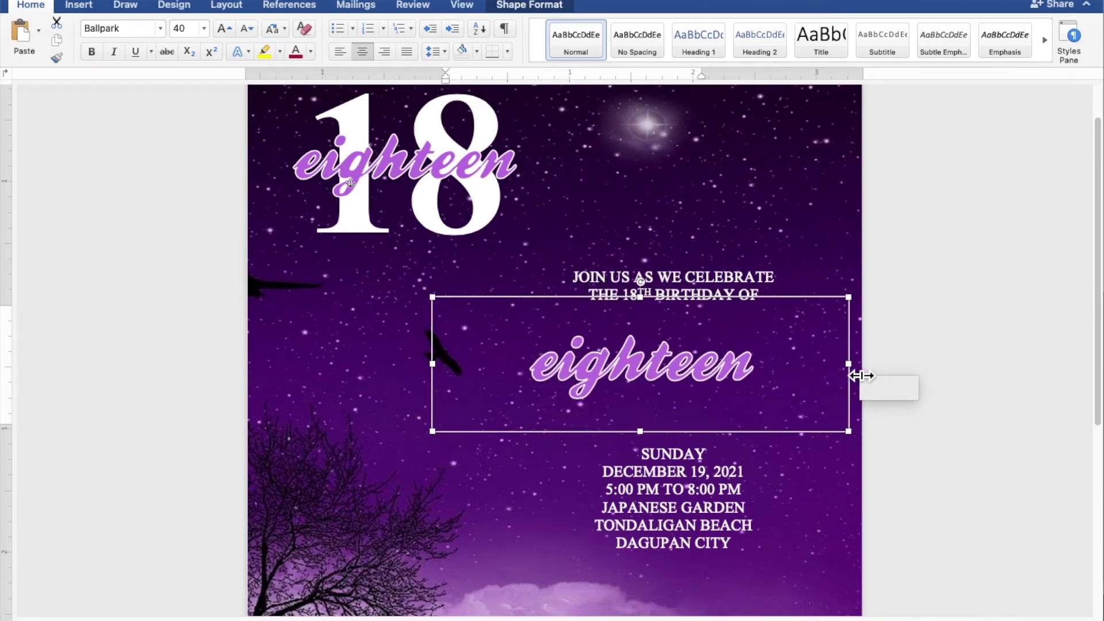
drag(445, 379, 350, 379)
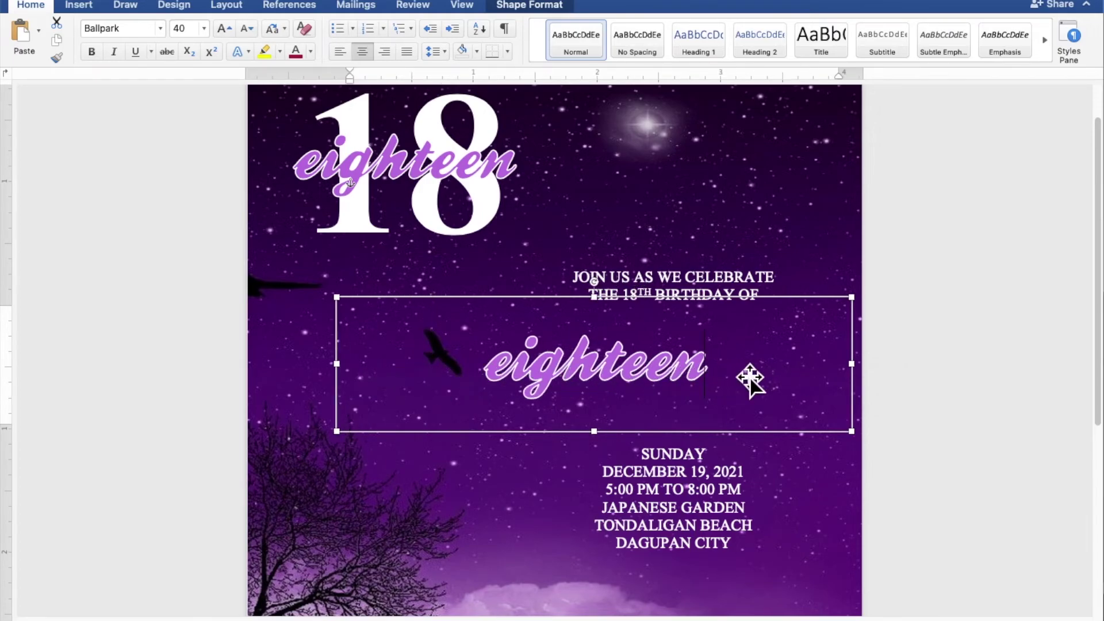
drag(771, 375, 471, 374)
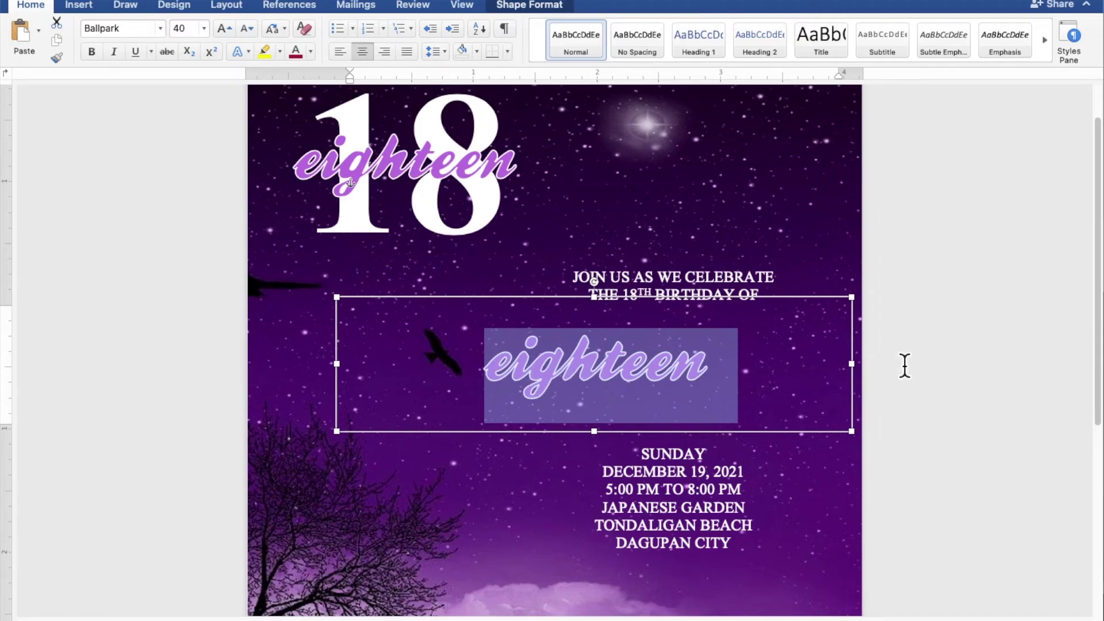
text(Cass)
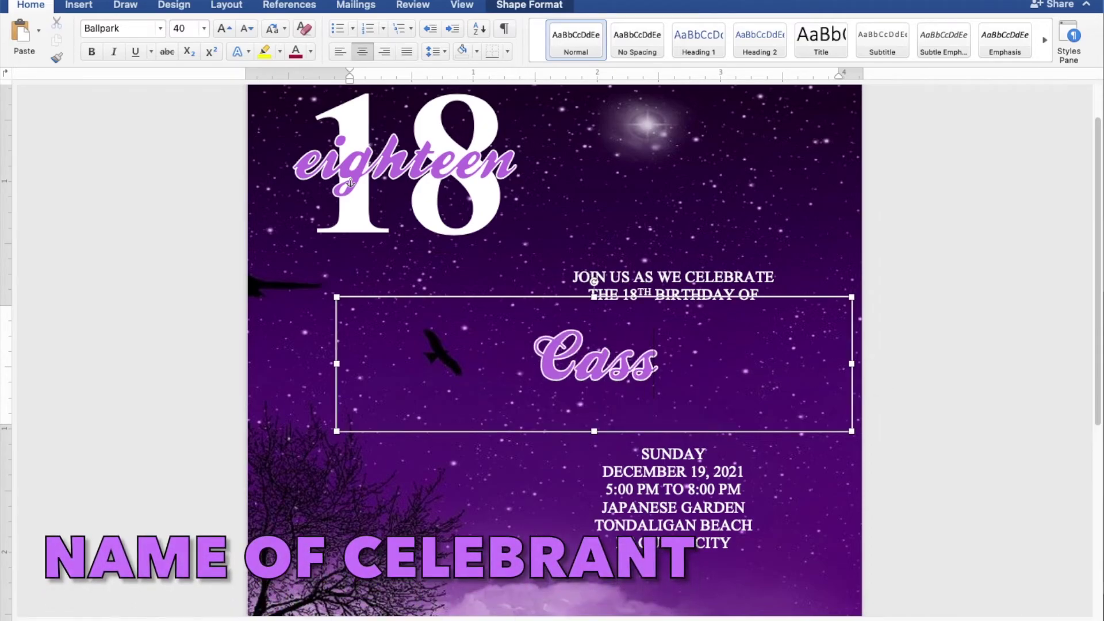
text(y S)
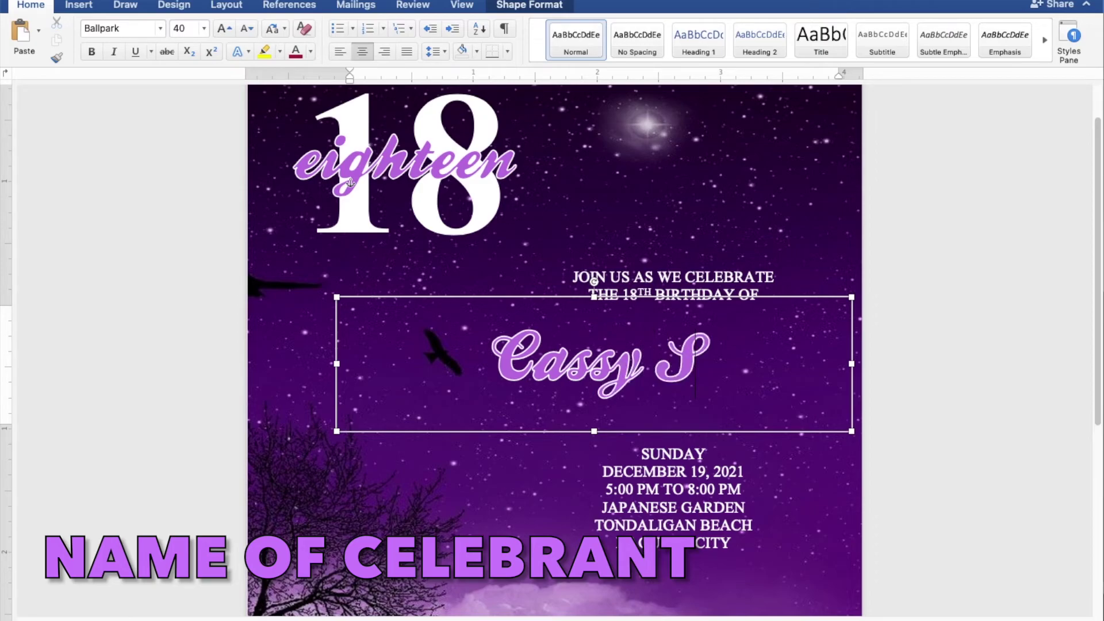
text(oriano)
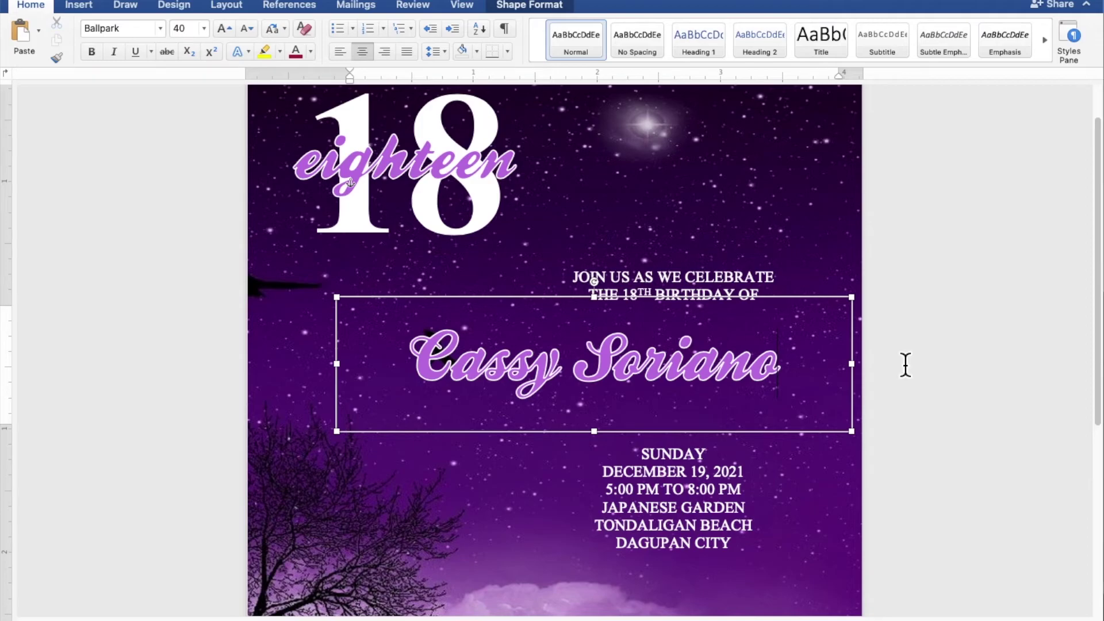
drag(865, 313, 765, 333)
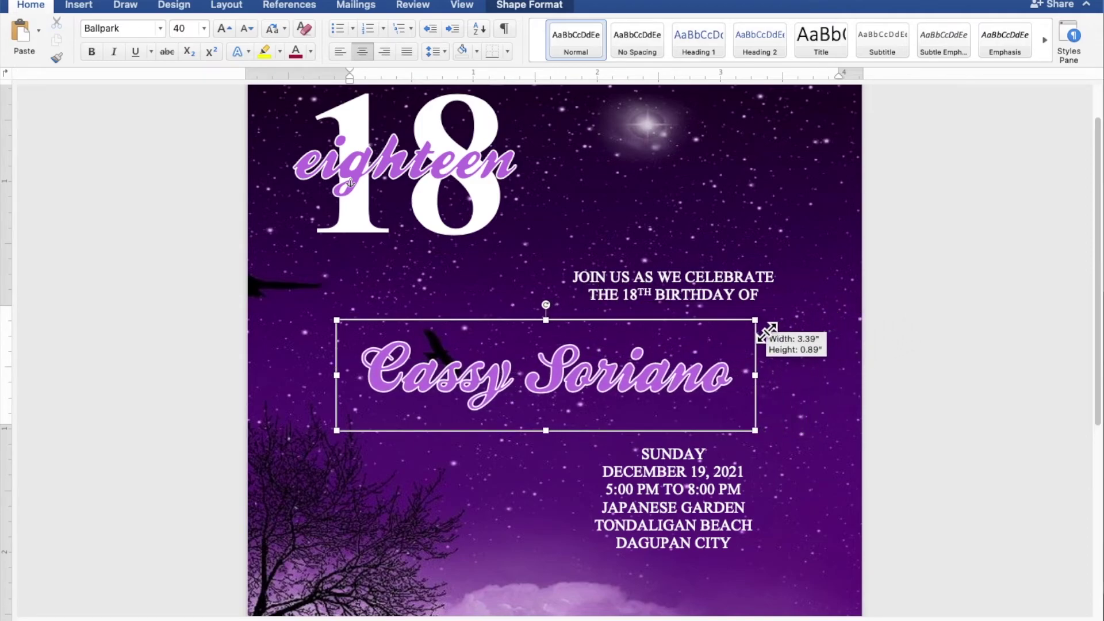
Shift the name right under the birthday line and delete two blank lines above SUNDAY
drag(673, 383, 784, 381)
click(771, 465)
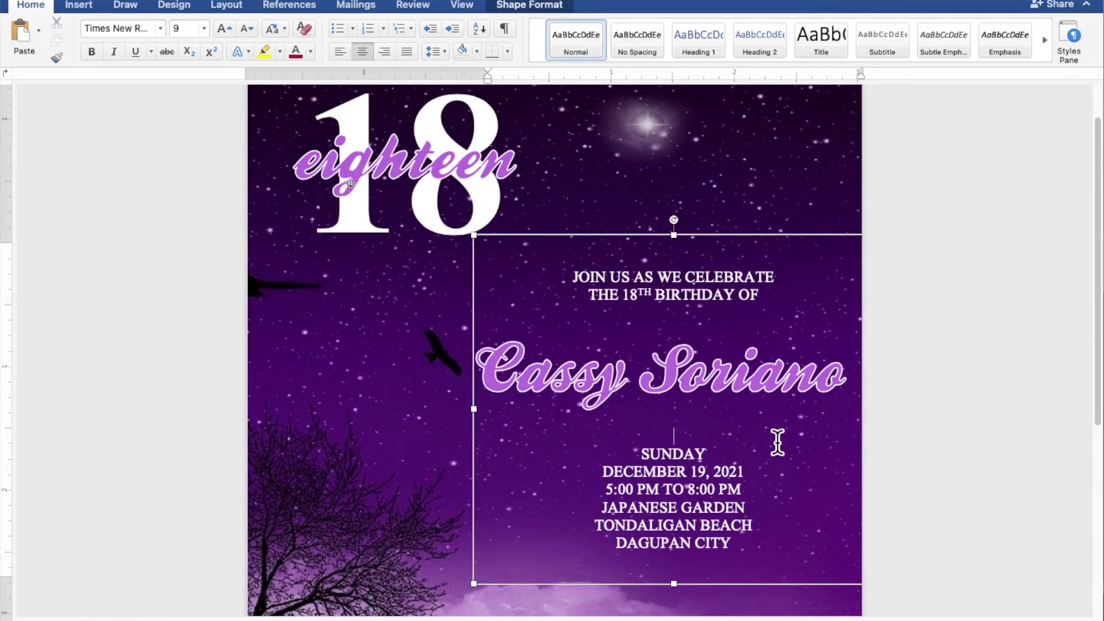
key(BackSpace)
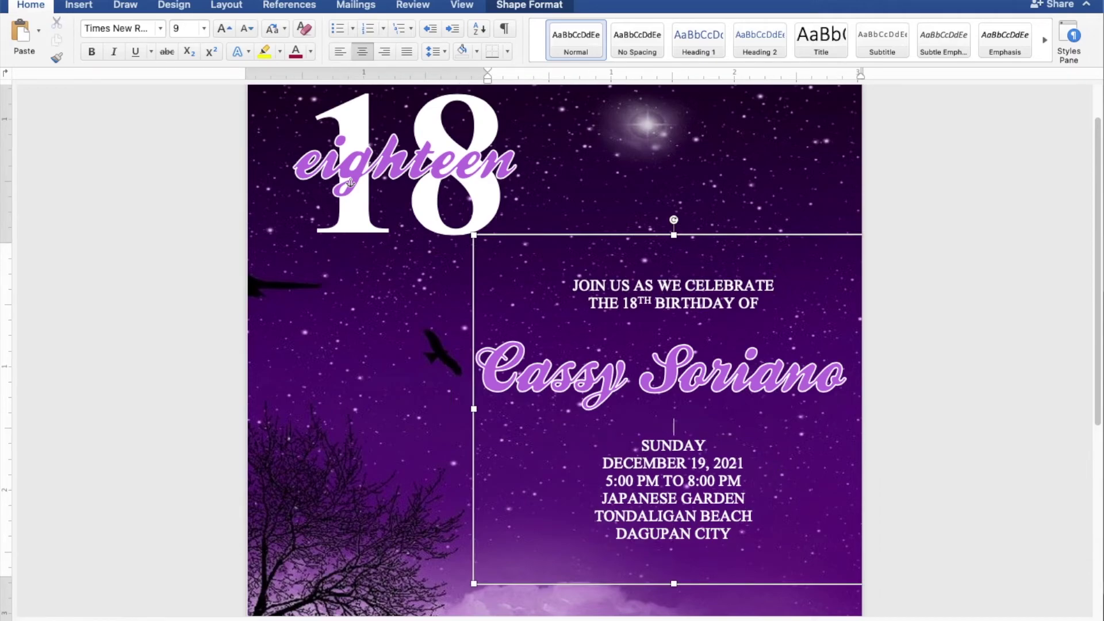
key(BackSpace)
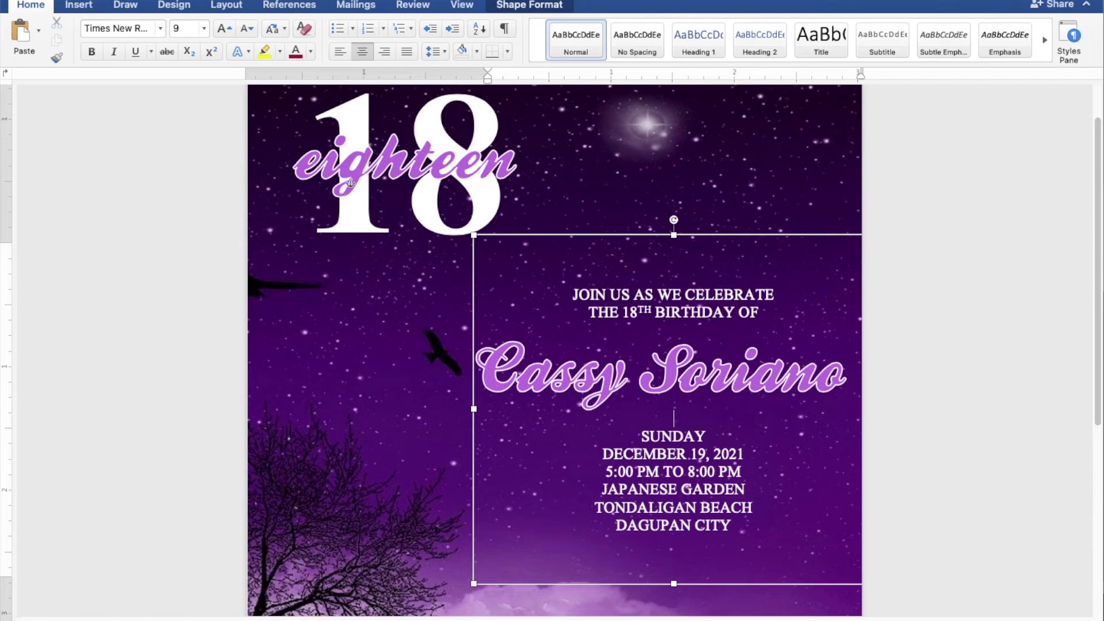
click(1037, 485)
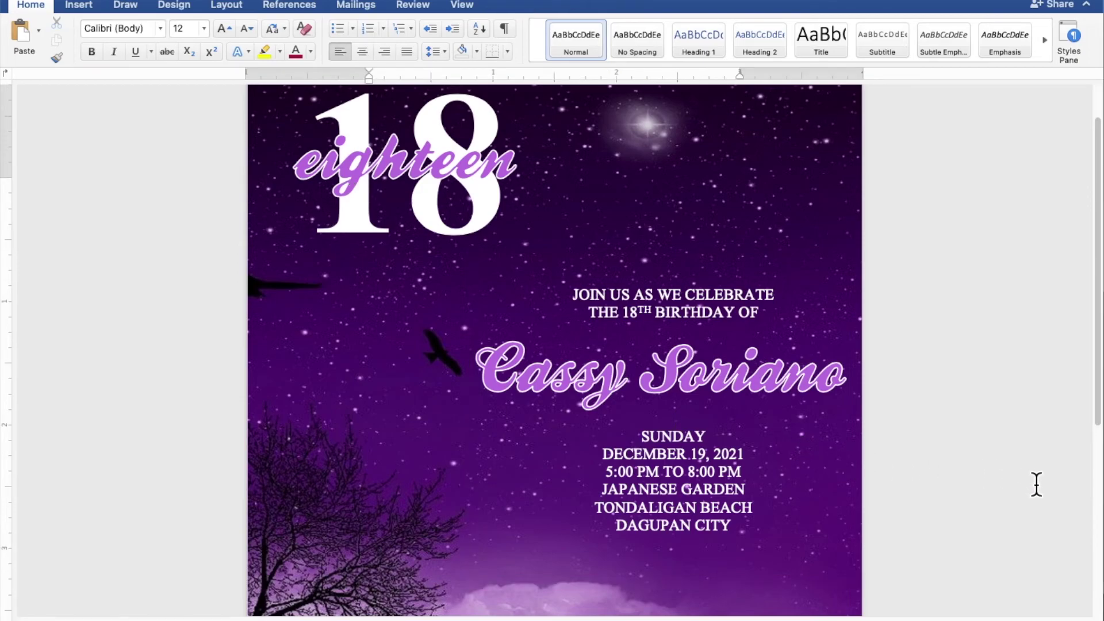